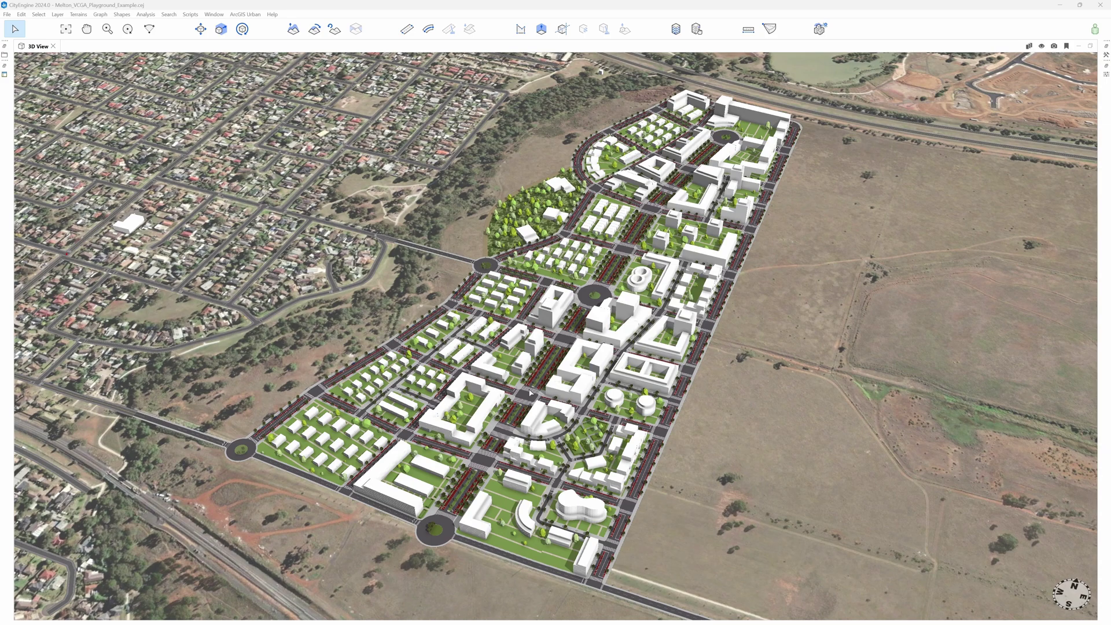
Open the list of downloadable tutorials and examples to look through it, and close it without downloading anything
{"action": "left_click", "coordinate": [272, 15]}
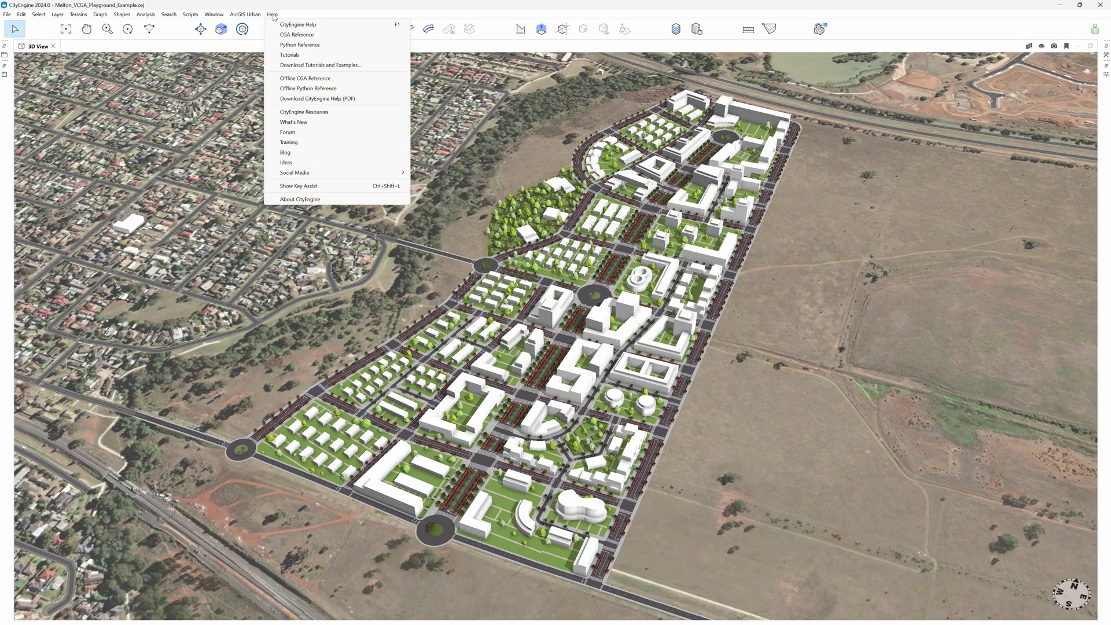
{"action": "left_click", "coordinate": [312, 66]}
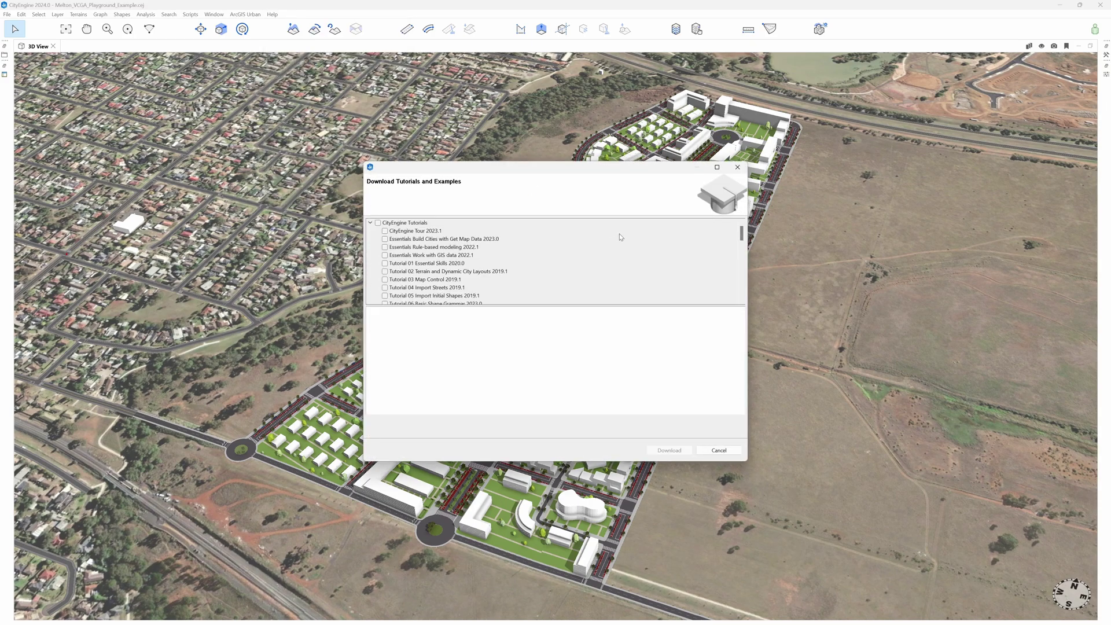
{"action": "left_click", "coordinate": [736, 167]}
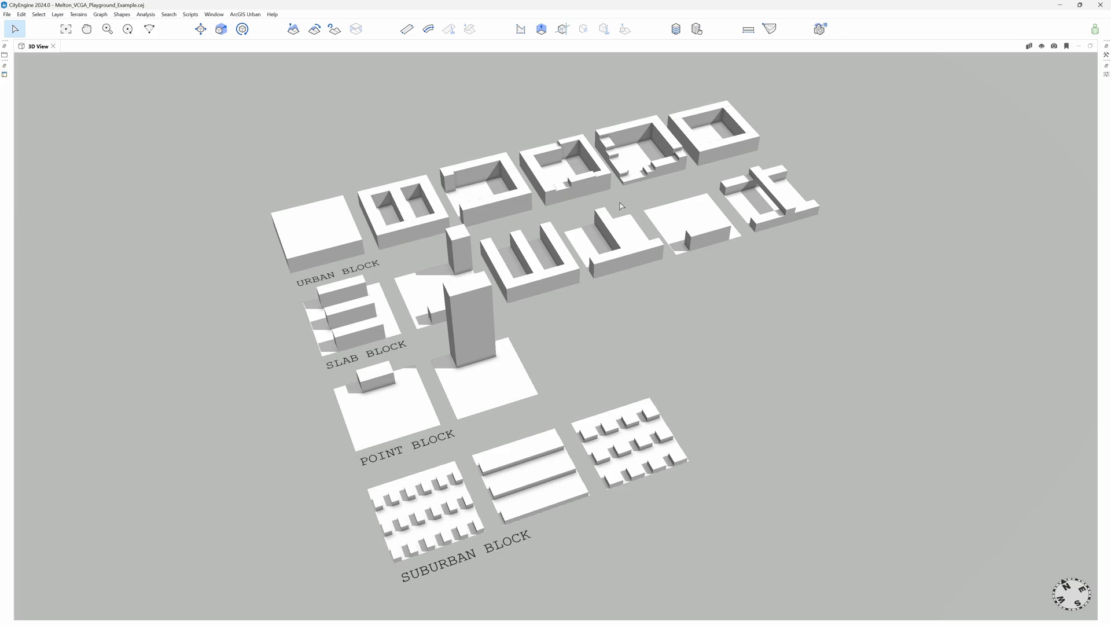
Display the massing patterns with wireframe edges over the shading and restore the panels around the maximized 3D view
{"action": "key", "text": "7"}
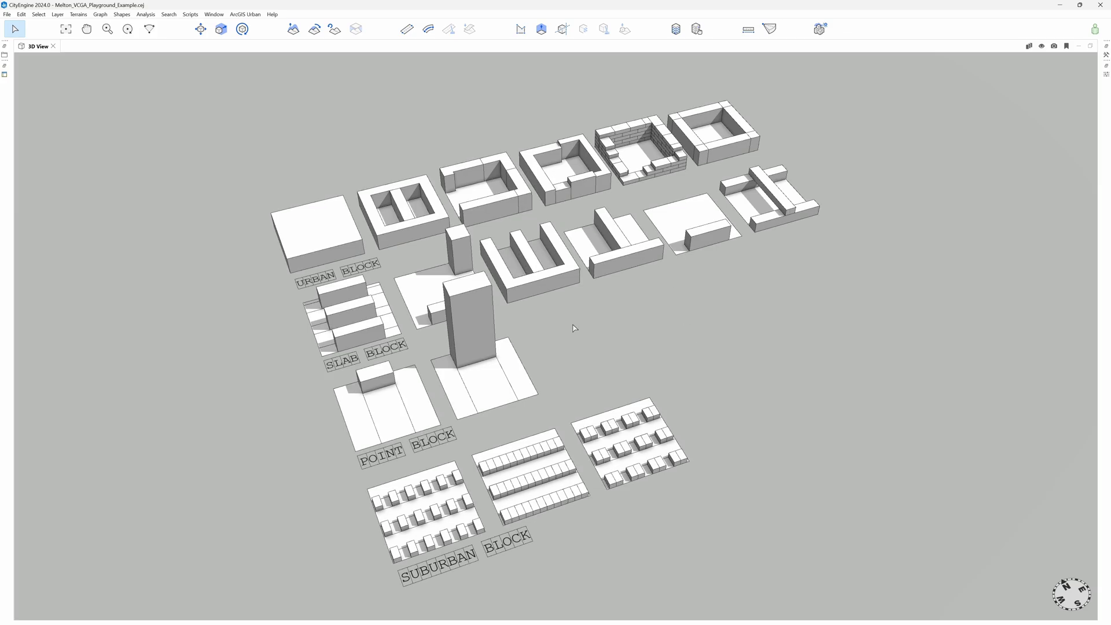
{"action": "key", "text": "ctrl+m"}
Select the parallel slab pattern in the Slab Block row, examine its rule parameters, and clear the selection
{"action": "left_click", "coordinate": [412, 332]}
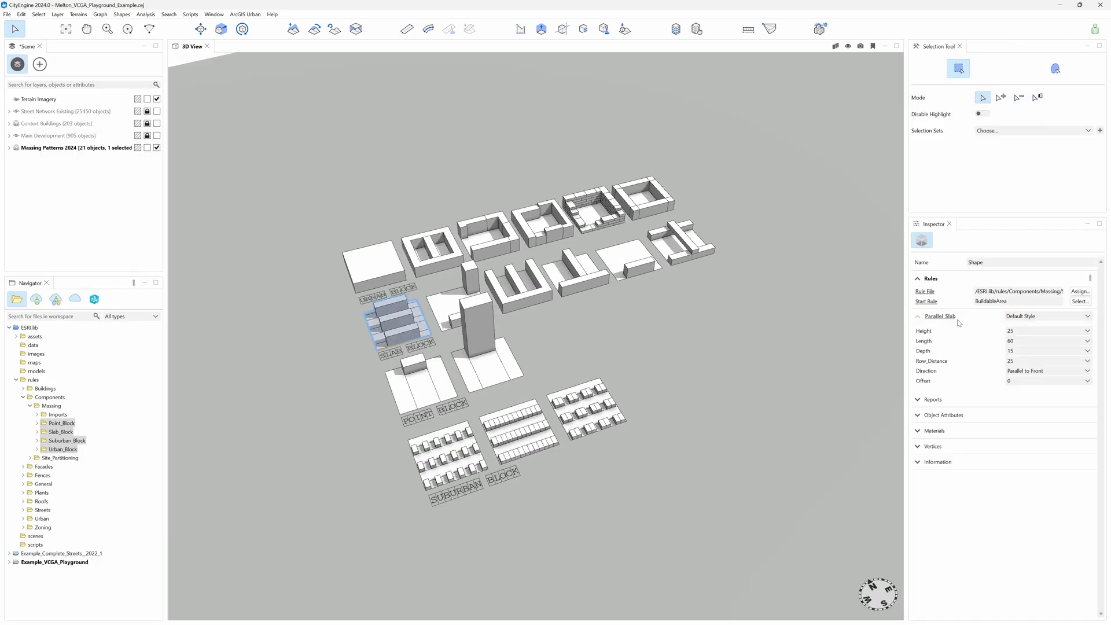
{"action": "left_click", "coordinate": [1014, 341]}
{"action": "left_click", "coordinate": [1027, 330]}
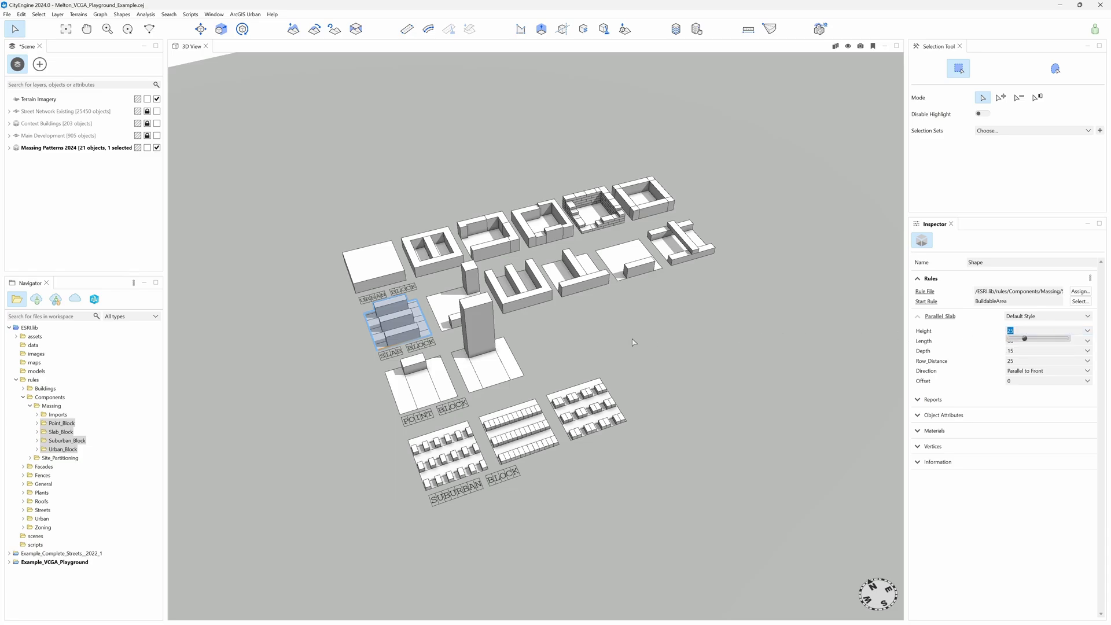
{"action": "left_click", "coordinate": [568, 342]}
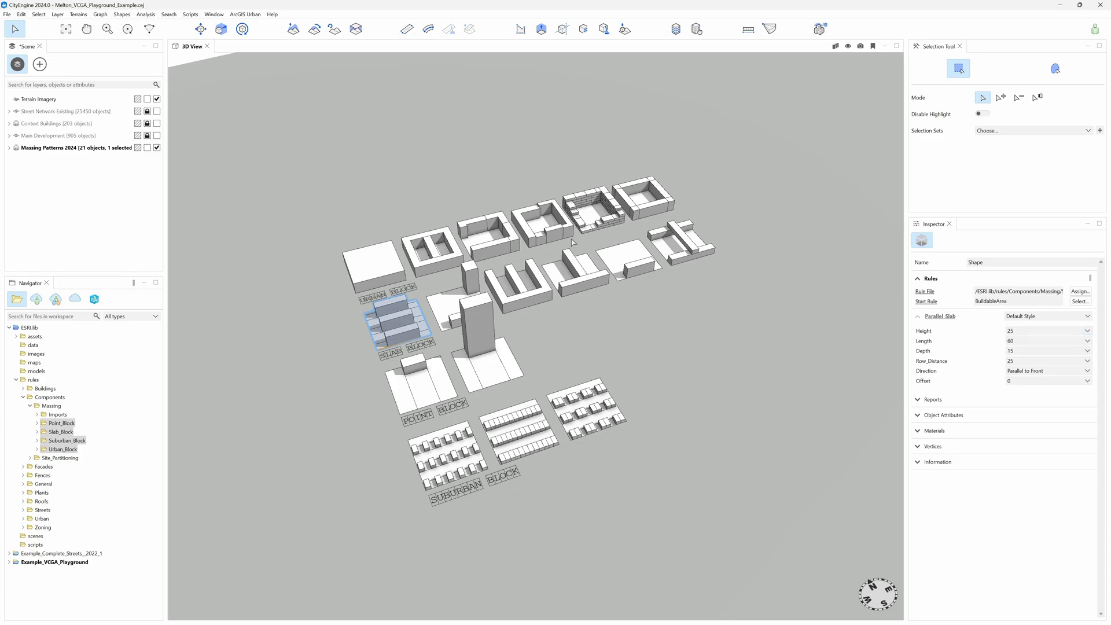
{"action": "left_click", "coordinate": [555, 349]}
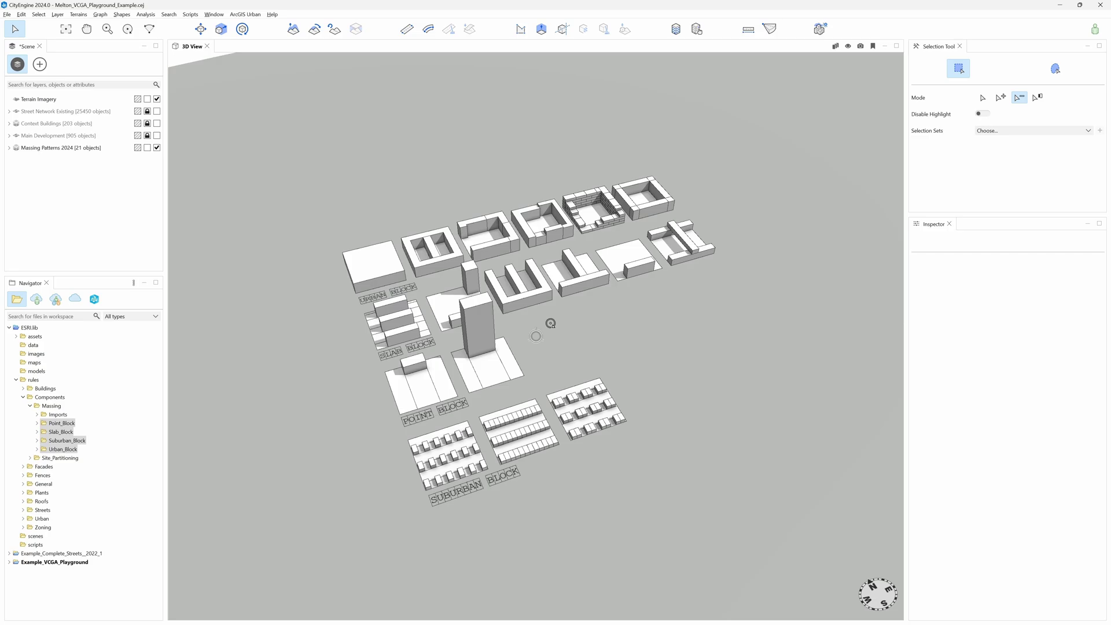
{"action": "left_click_drag", "start_coordinate": [550, 320], "coordinate": [571, 310], "text": "alt"}
{"action": "scroll", "coordinate": [559, 321], "scroll_direction": "up", "scroll_amount": 5}
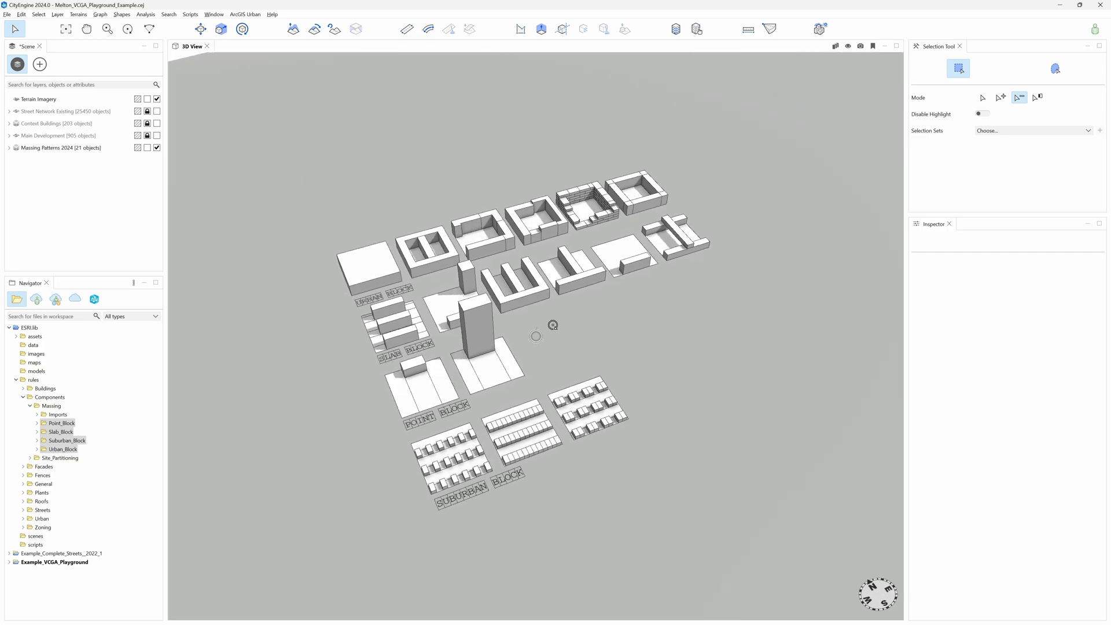
{"action": "scroll", "coordinate": [555, 313], "scroll_direction": "up", "scroll_amount": 2}
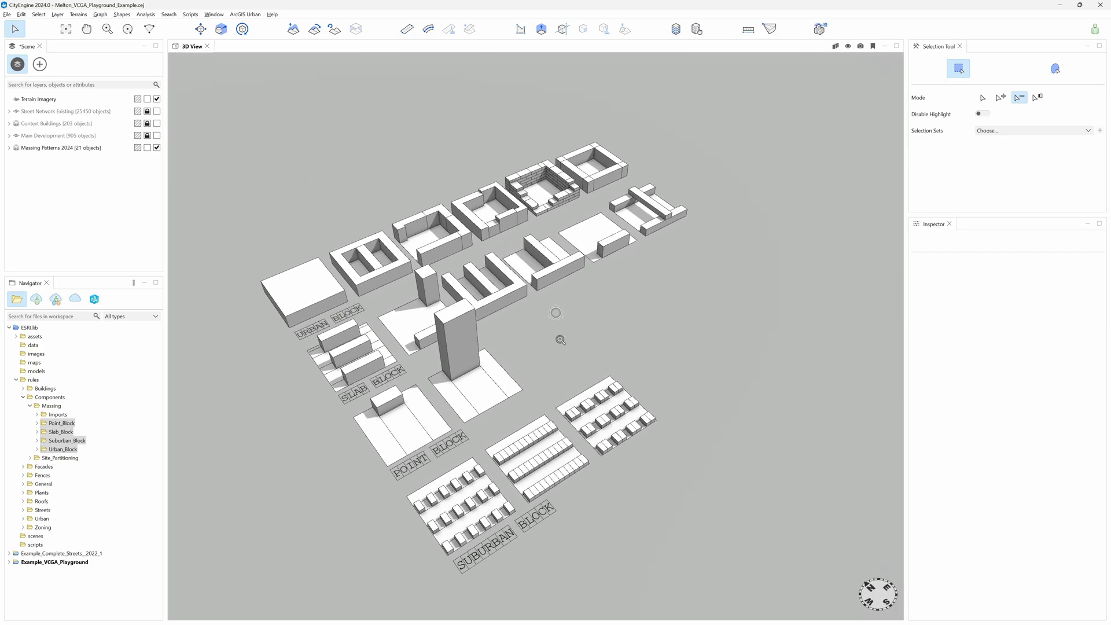
{"action": "middle_click_drag", "start_coordinate": [563, 345], "coordinate": [585, 326]}
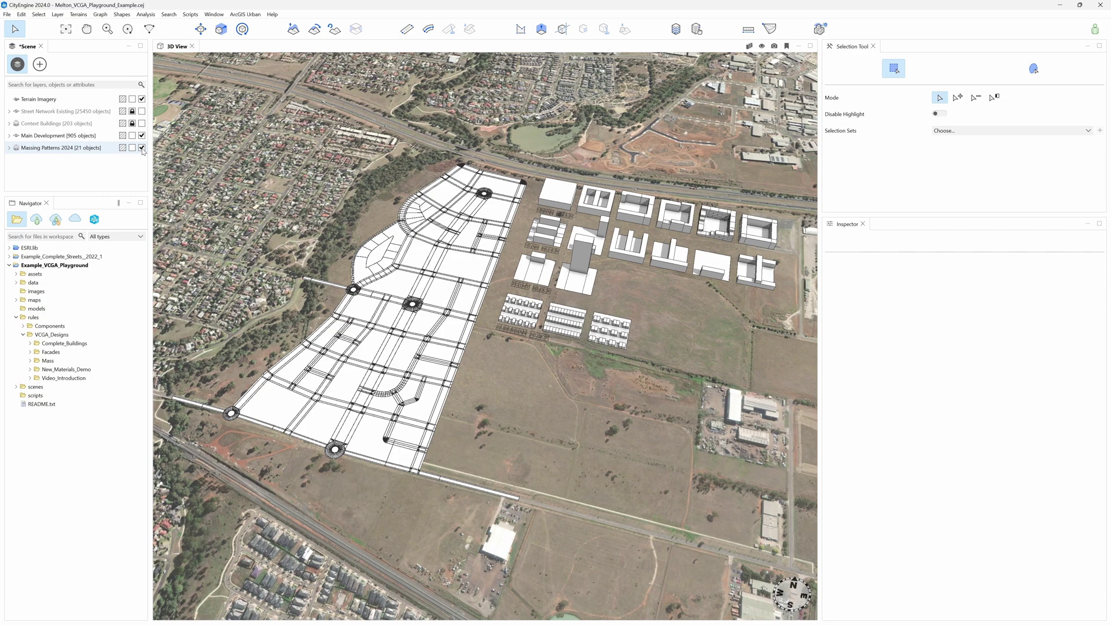
Examine the random perimeter block pattern and its rule parameters up close, and hide the Massing Patterns 2024 layer
{"action": "left_click", "coordinate": [141, 149]}
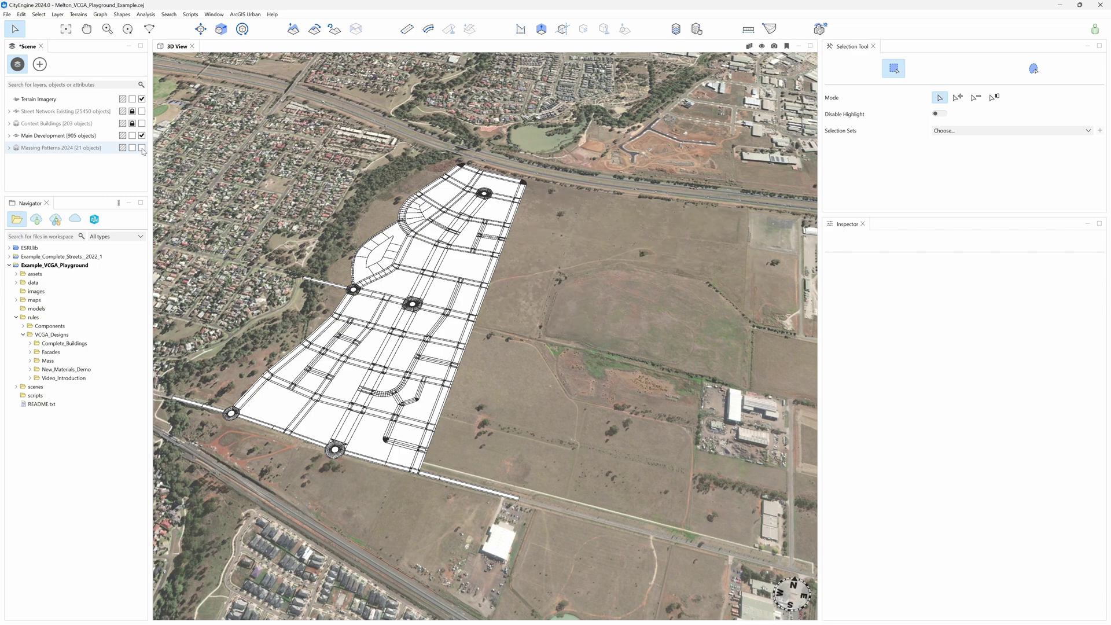
{"action": "left_click", "coordinate": [142, 148]}
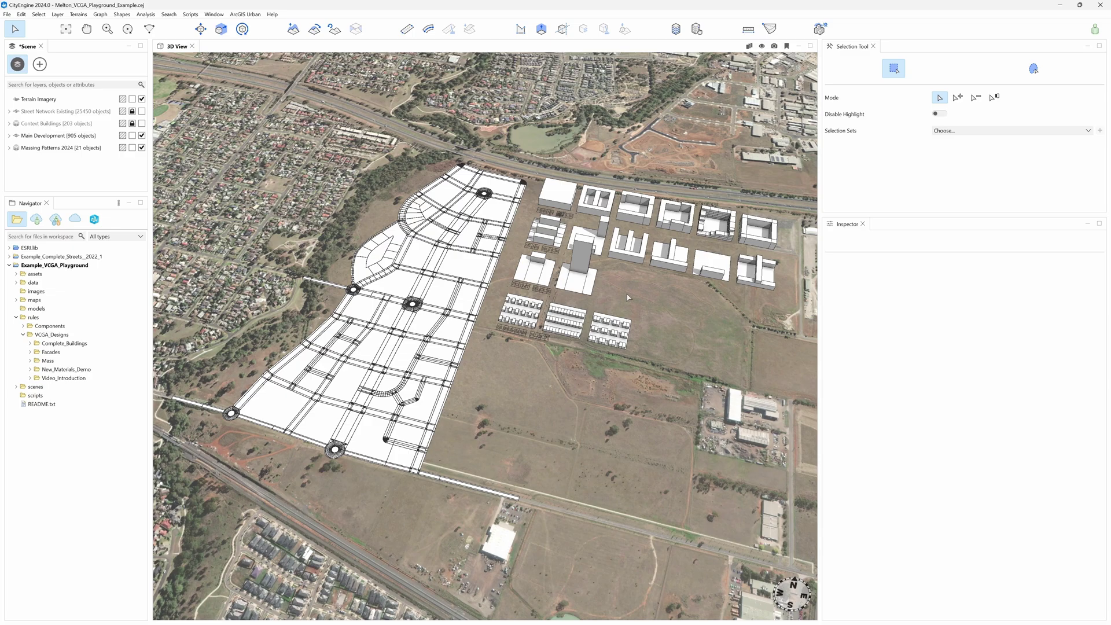
{"action": "left_click", "coordinate": [677, 220]}
{"action": "key", "text": "f"}
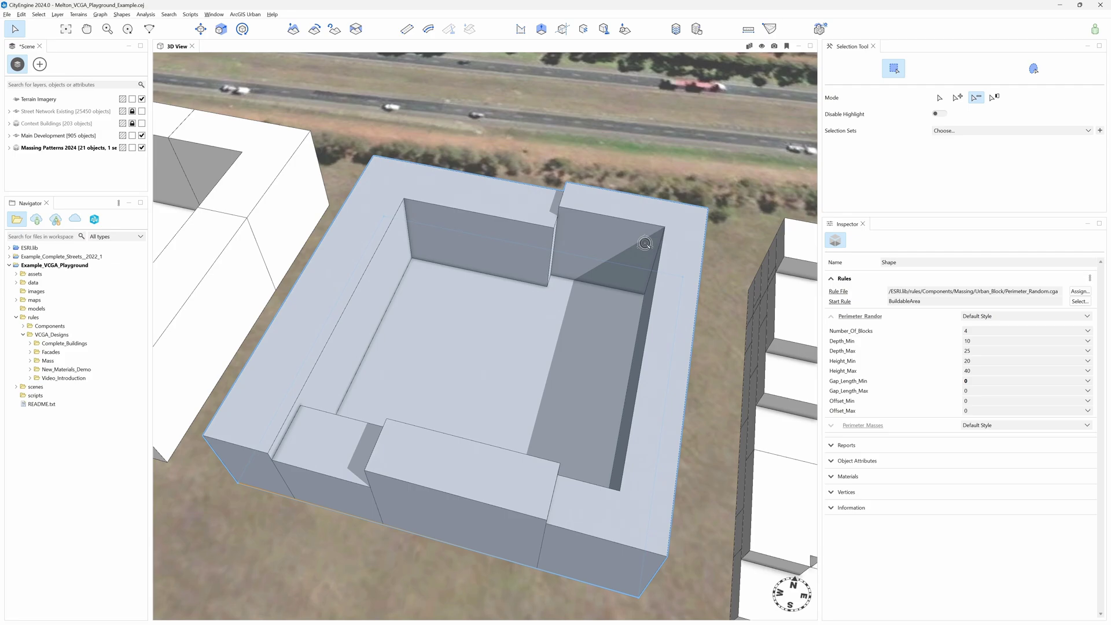
{"action": "right_click_drag", "start_coordinate": [645, 253], "coordinate": [654, 204], "text": "alt"}
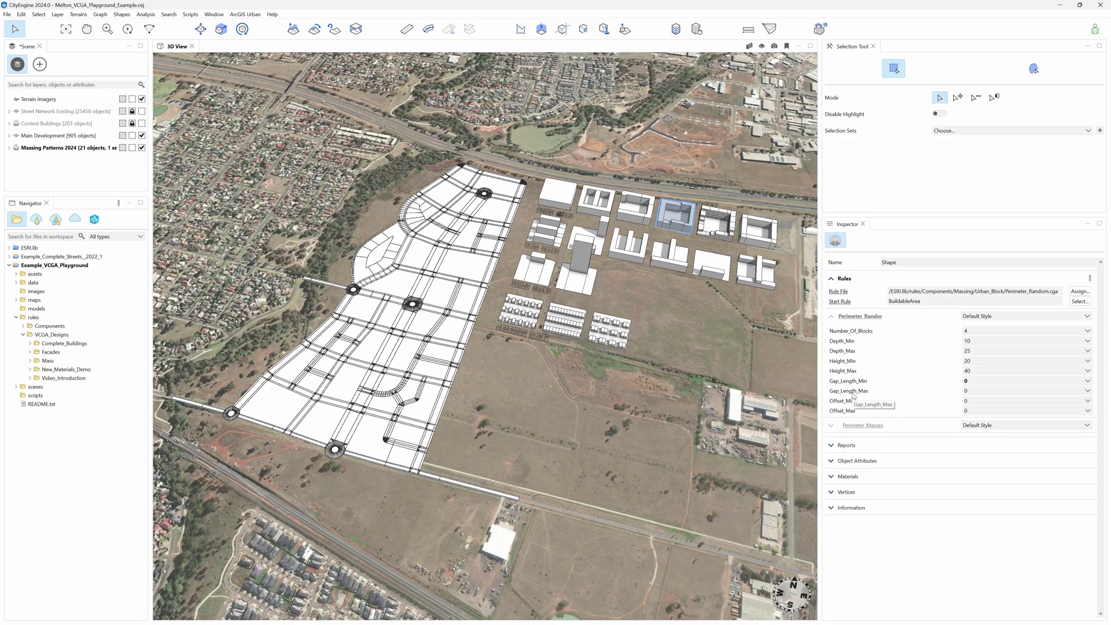
{"action": "left_click", "coordinate": [141, 149]}
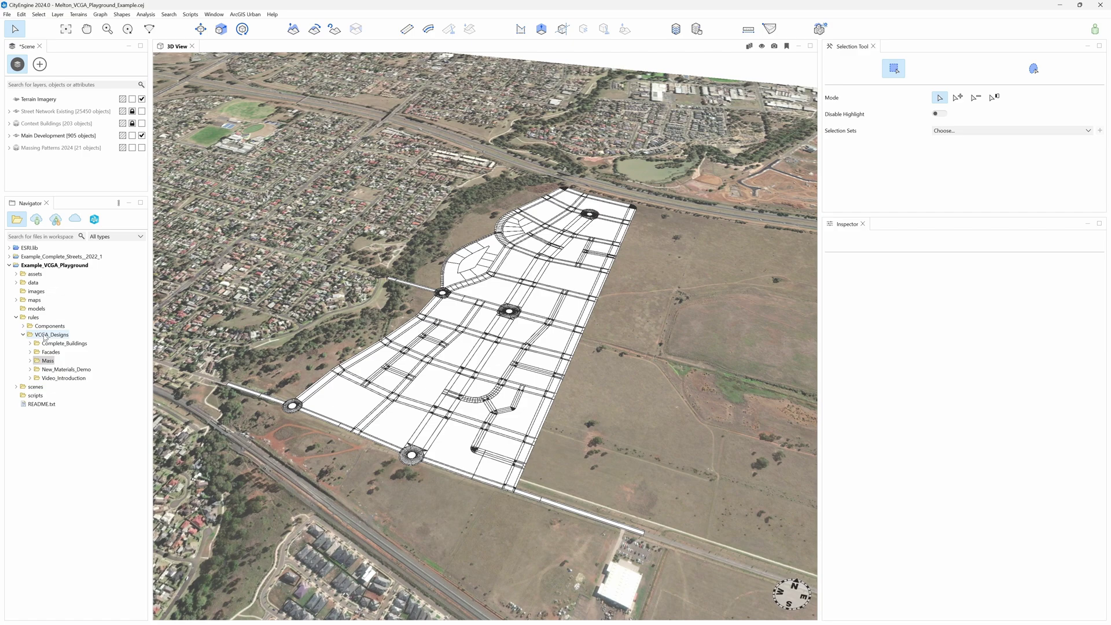
Create a new Visual CGA design file named Test_Development in the project's Mass folder
{"action": "right_click", "coordinate": [47, 362]}
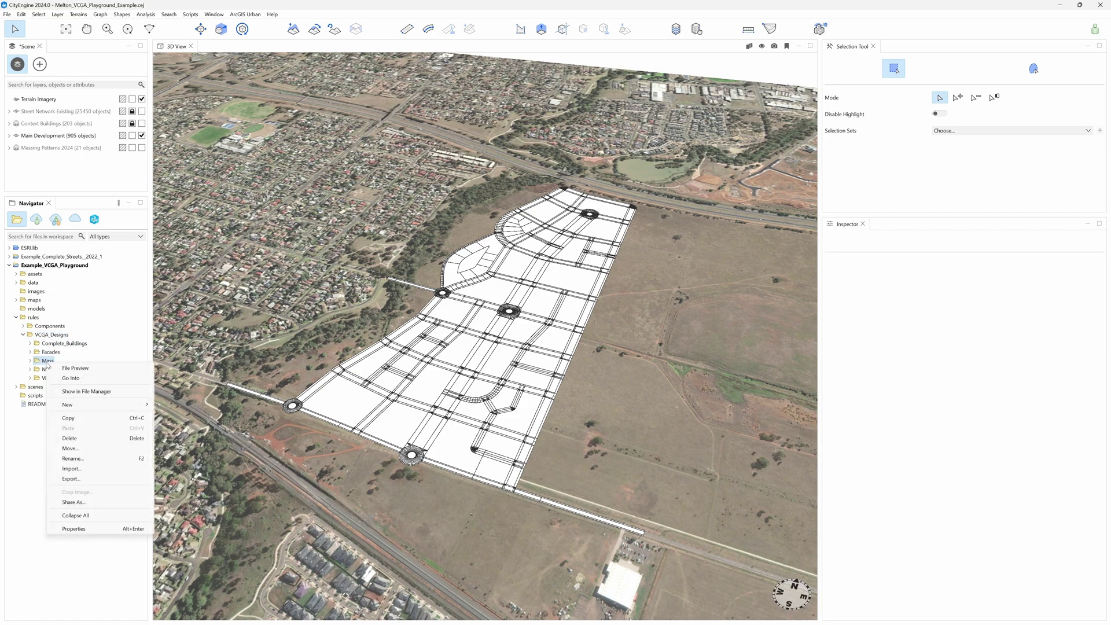
{"action": "mouse_move", "coordinate": [98, 408]}
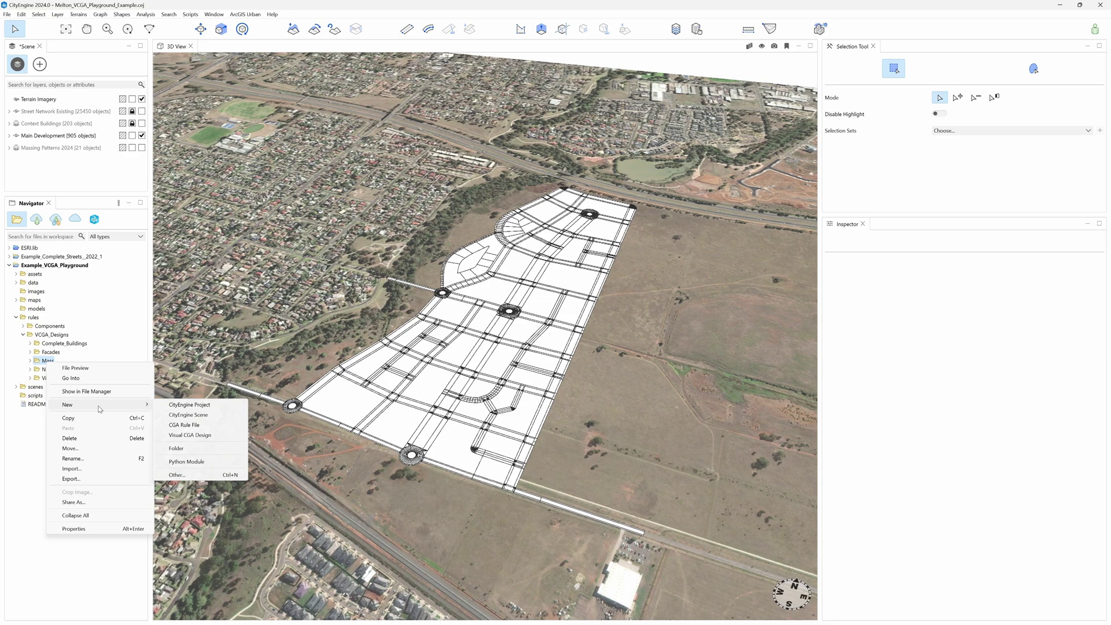
{"action": "left_click", "coordinate": [214, 435]}
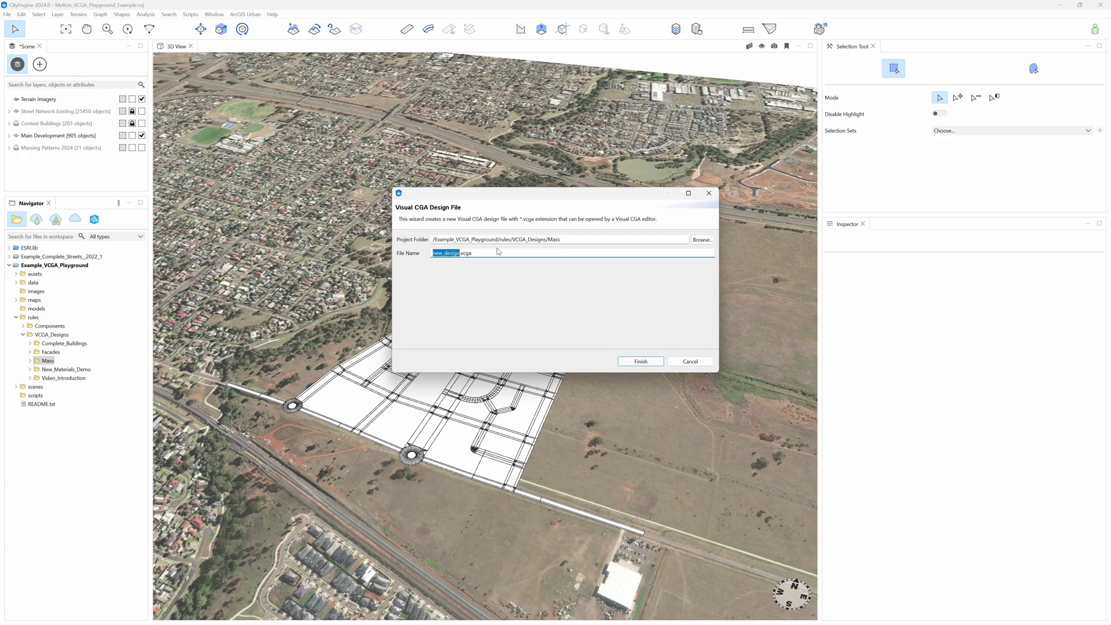
{"action": "type", "text": "Test_Development"}
{"action": "left_click", "coordinate": [640, 361]}
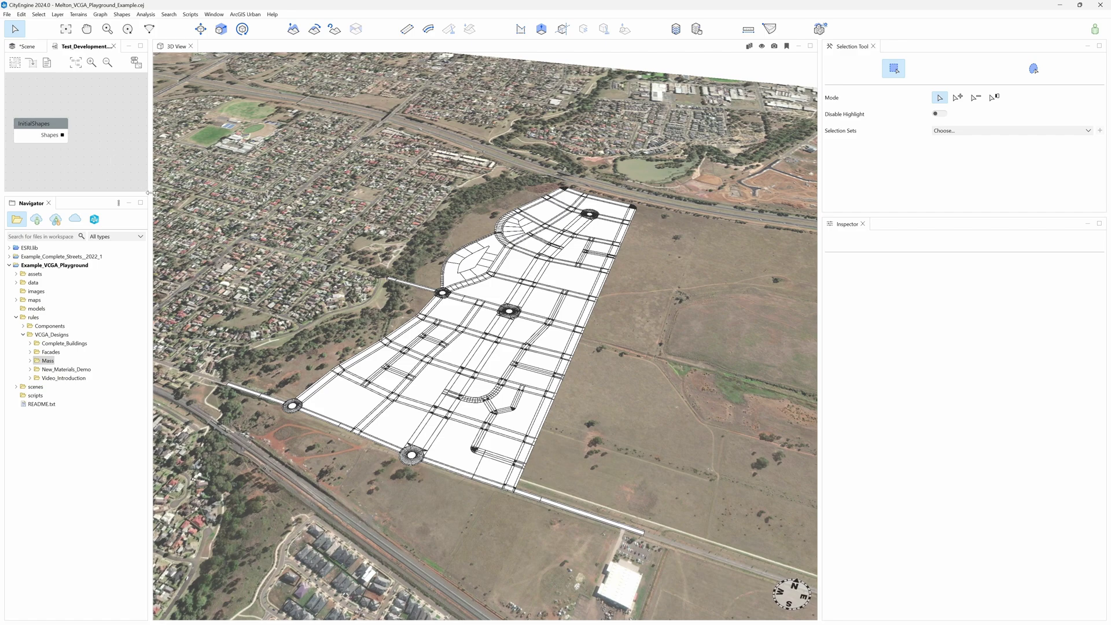
Enlarge the node editor, add a Perimeter_Random node from the library's Urban_Block massing group, and connect the initial shapes to its BuildableArea input
{"action": "left_click_drag", "start_coordinate": [149, 192], "coordinate": [384, 395]}
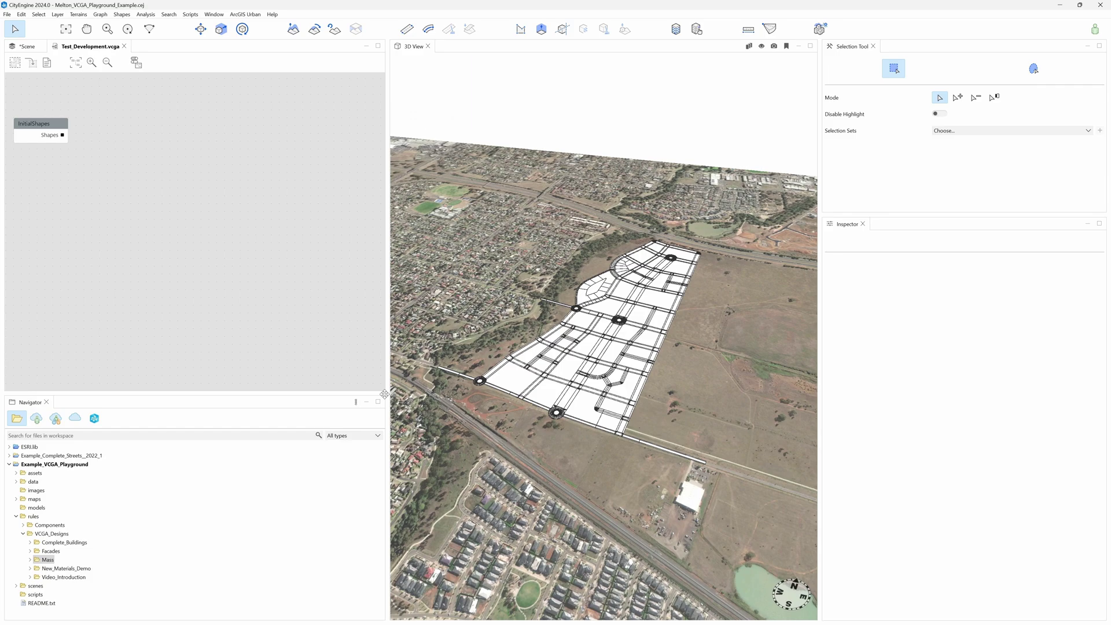
{"action": "right_click", "coordinate": [159, 190]}
{"action": "left_click", "coordinate": [175, 197]}
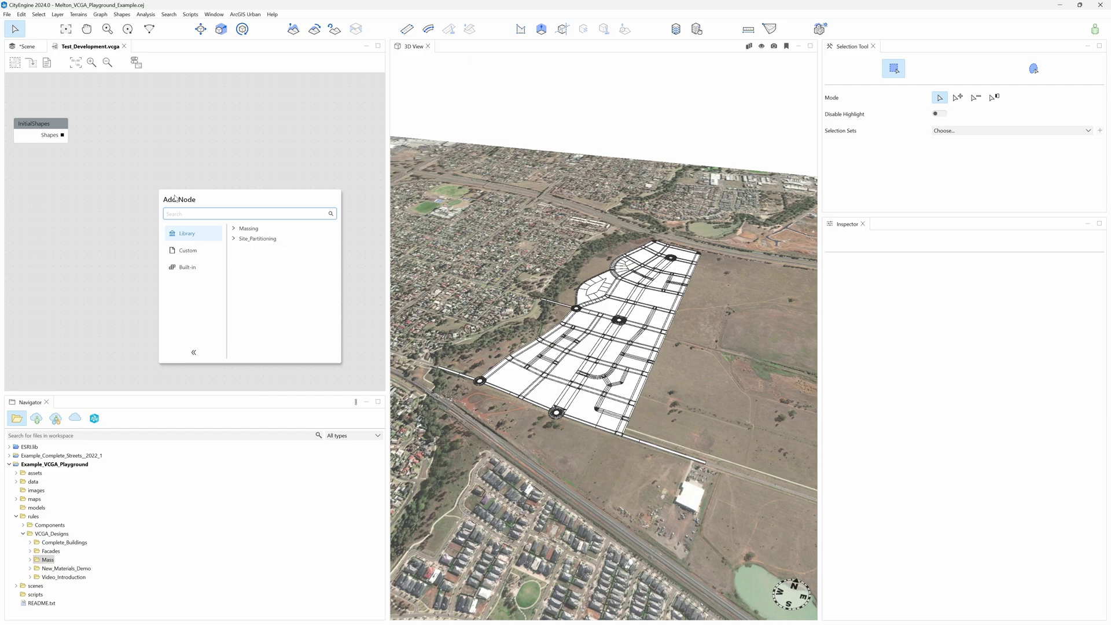
{"action": "left_click", "coordinate": [194, 237]}
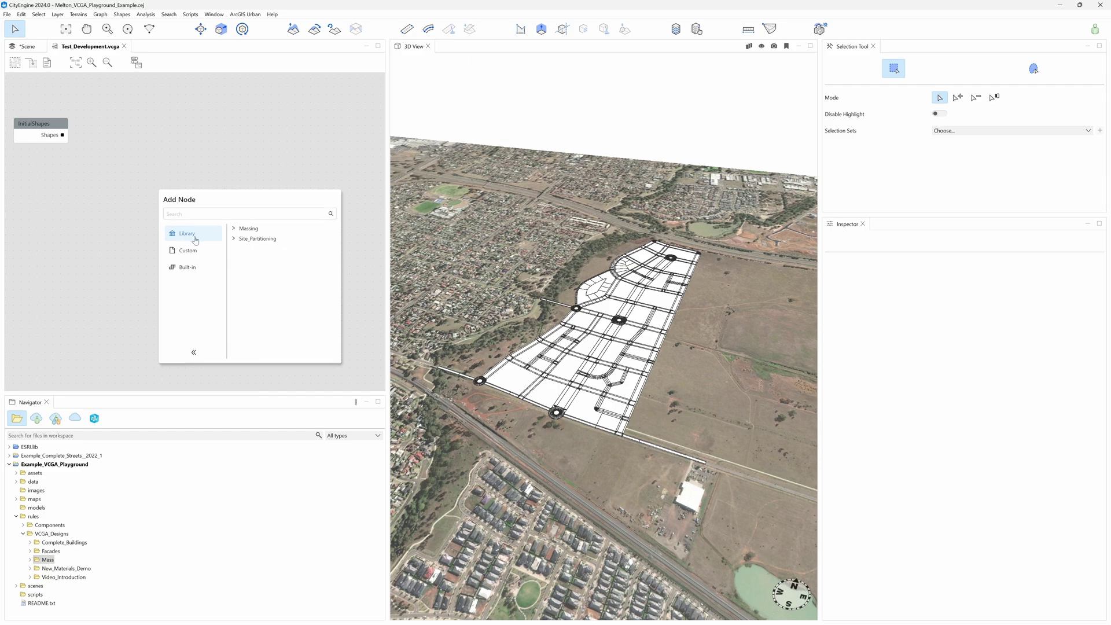
{"action": "left_click", "coordinate": [233, 229]}
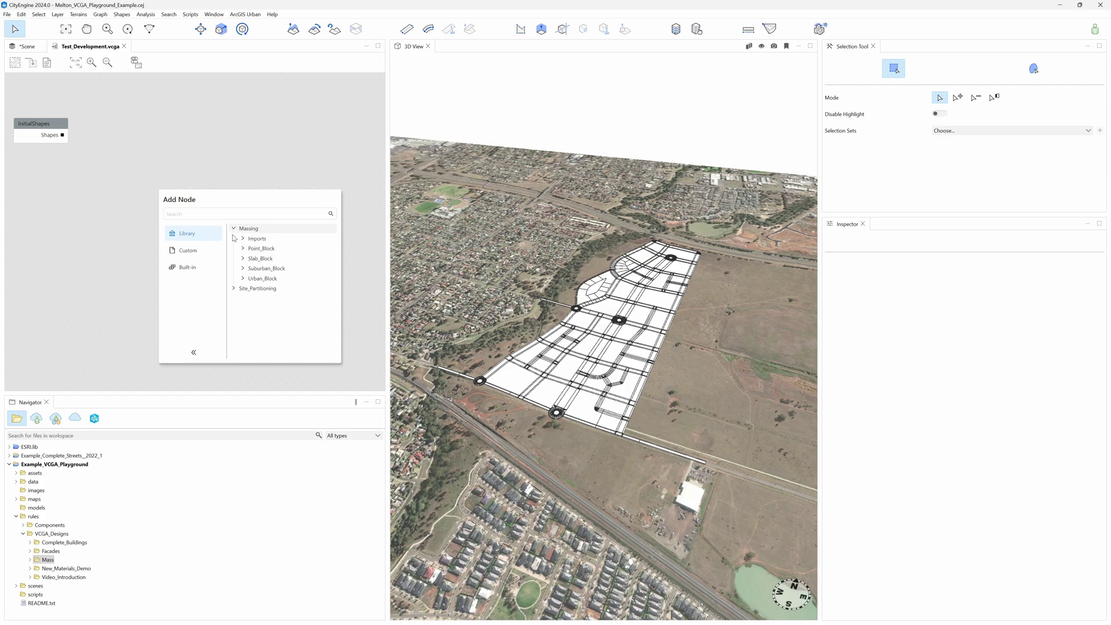
{"action": "left_click", "coordinate": [243, 280]}
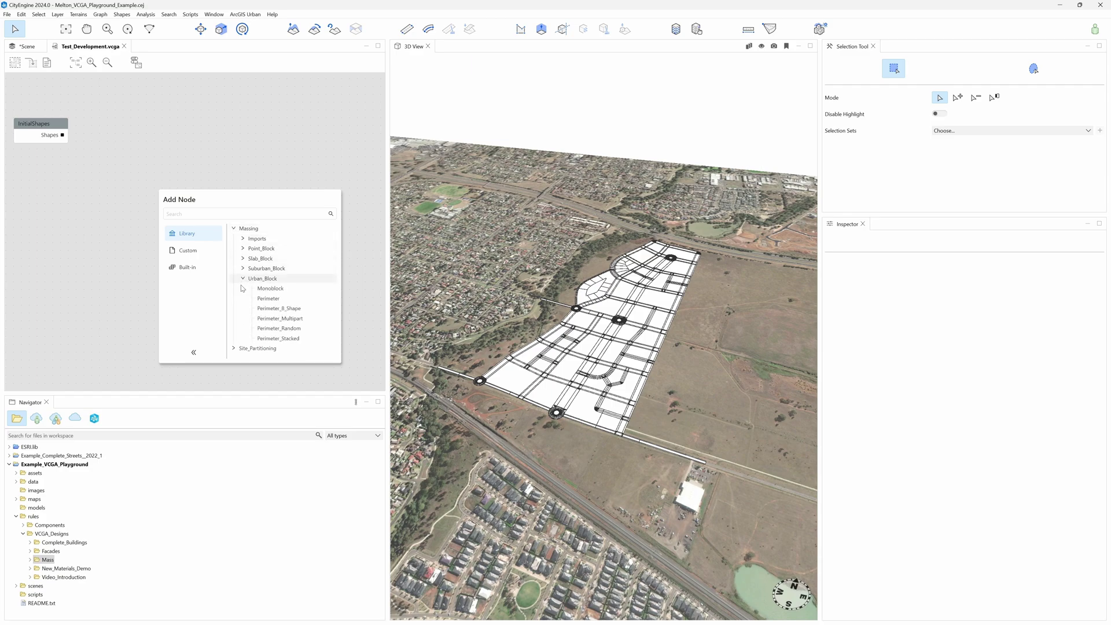
{"action": "double_click", "coordinate": [283, 329]}
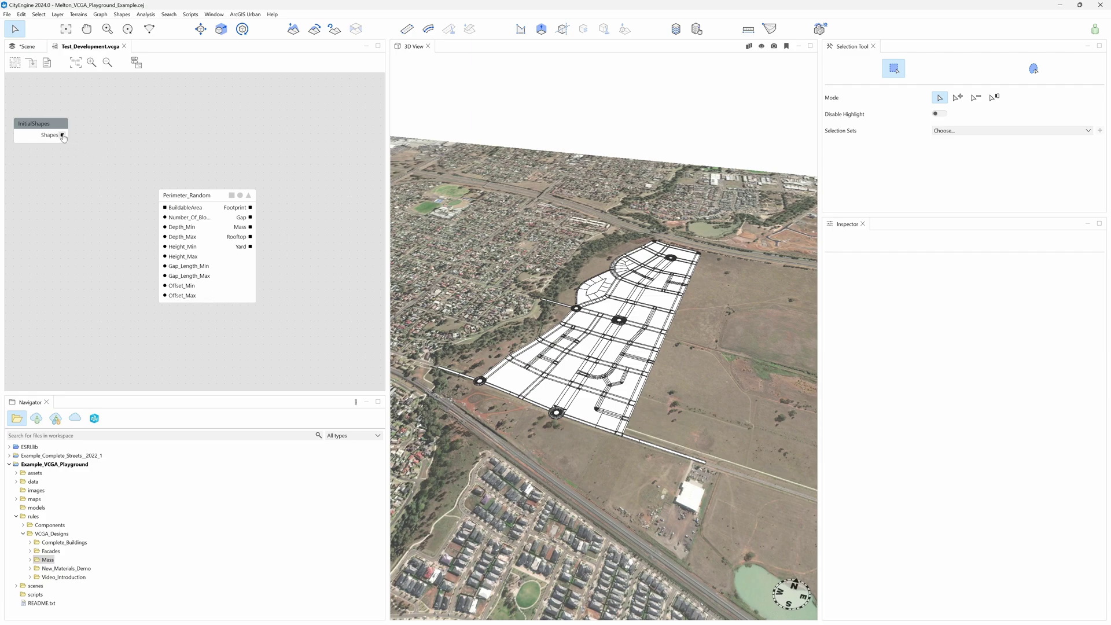
{"action": "left_click_drag", "start_coordinate": [62, 135], "coordinate": [164, 210]}
Apply the 00-All Blocks selection set and assign the Test_Development.vcga design from the Mass folder to the selected blocks
{"action": "left_click", "coordinate": [39, 13]}
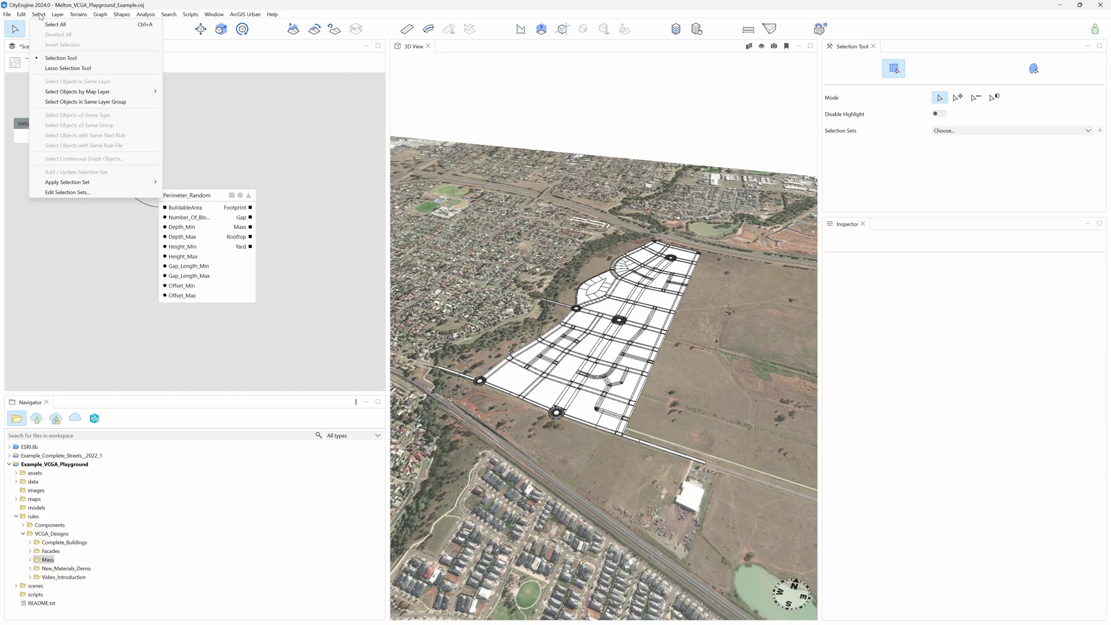
{"action": "mouse_move", "coordinate": [115, 182]}
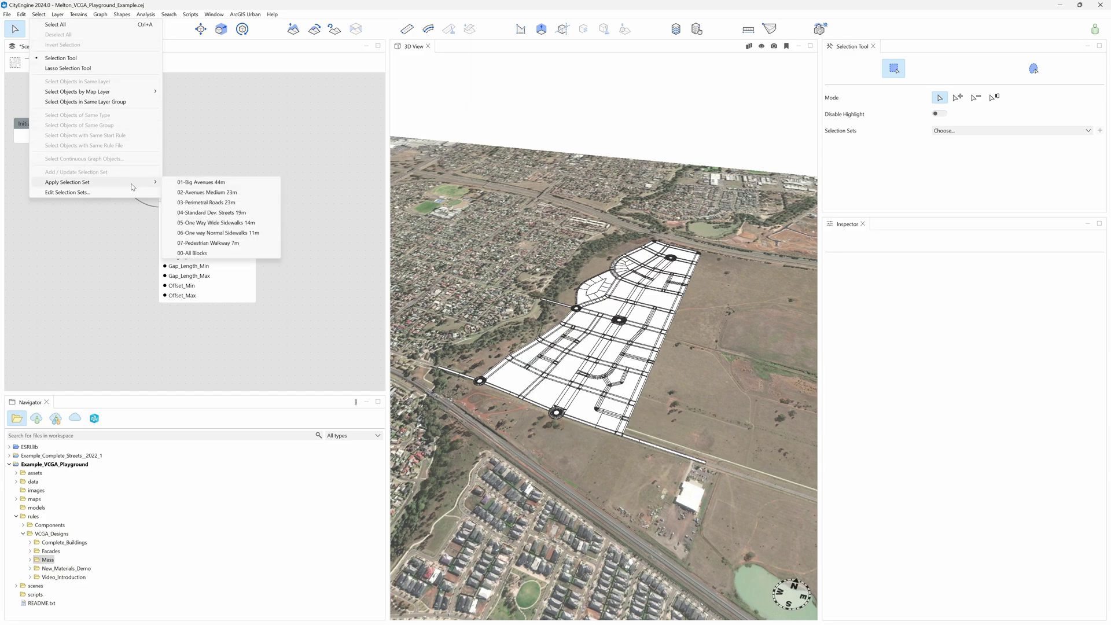
{"action": "left_click", "coordinate": [191, 253]}
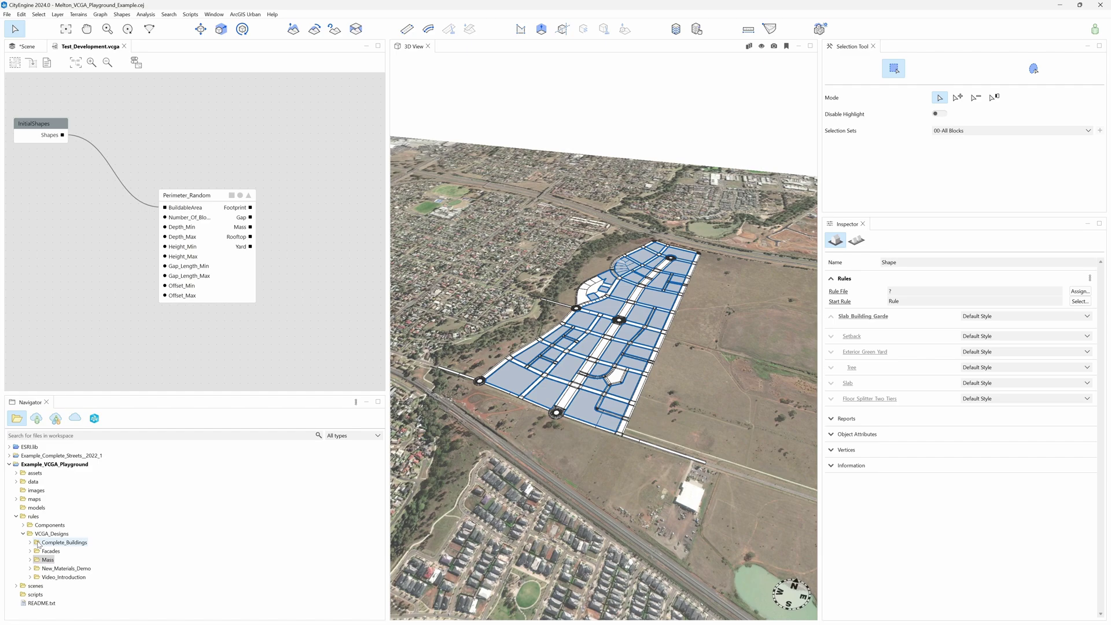
{"action": "left_click", "coordinate": [30, 560]}
{"action": "scroll", "coordinate": [52, 561], "scroll_direction": "down", "scroll_amount": 4}
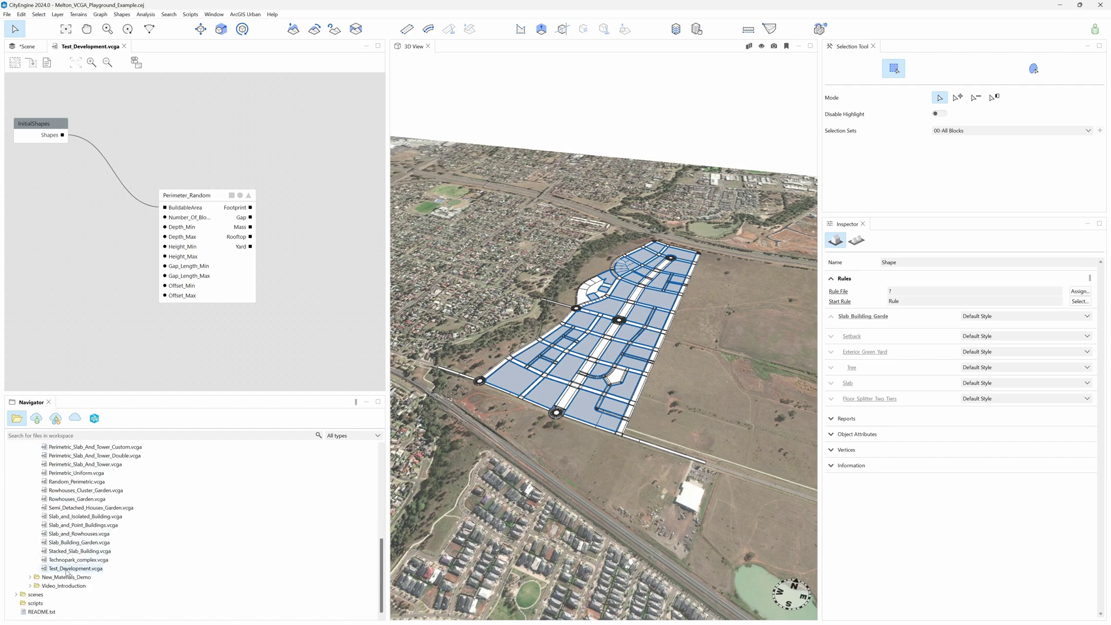
{"action": "left_click_drag", "start_coordinate": [66, 569], "coordinate": [541, 401]}
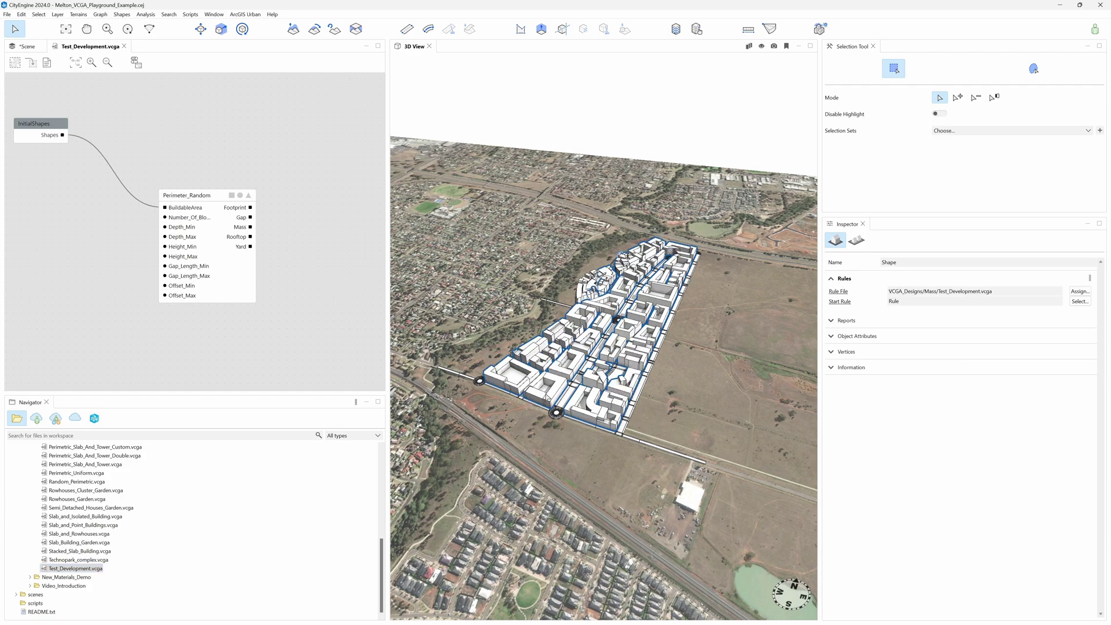
Expose all of the Perimeter_Random node's parameters as editable attributes of the design
{"action": "right_click_drag", "start_coordinate": [572, 393], "coordinate": [579, 393], "text": "alt"}
{"action": "left_click_drag", "start_coordinate": [577, 380], "coordinate": [611, 359], "text": "alt"}
{"action": "right_click_drag", "start_coordinate": [611, 360], "coordinate": [589, 450], "text": "alt"}
{"action": "left_click_drag", "start_coordinate": [589, 450], "coordinate": [586, 426], "text": "alt"}
{"action": "middle_click_drag", "start_coordinate": [569, 419], "coordinate": [604, 417]}
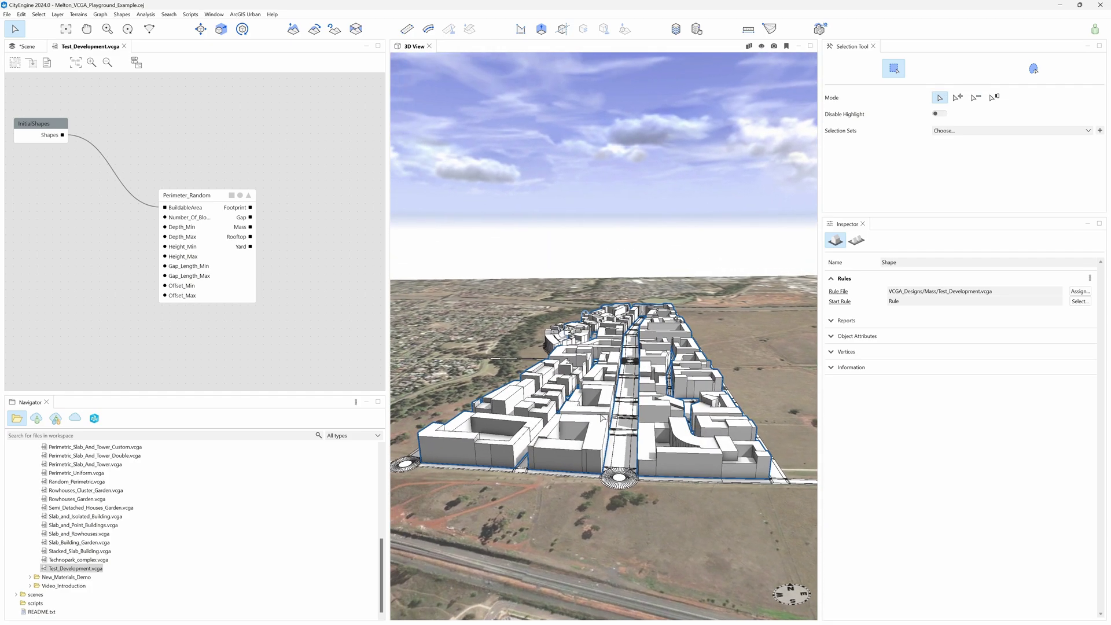
{"action": "left_click", "coordinate": [241, 198]}
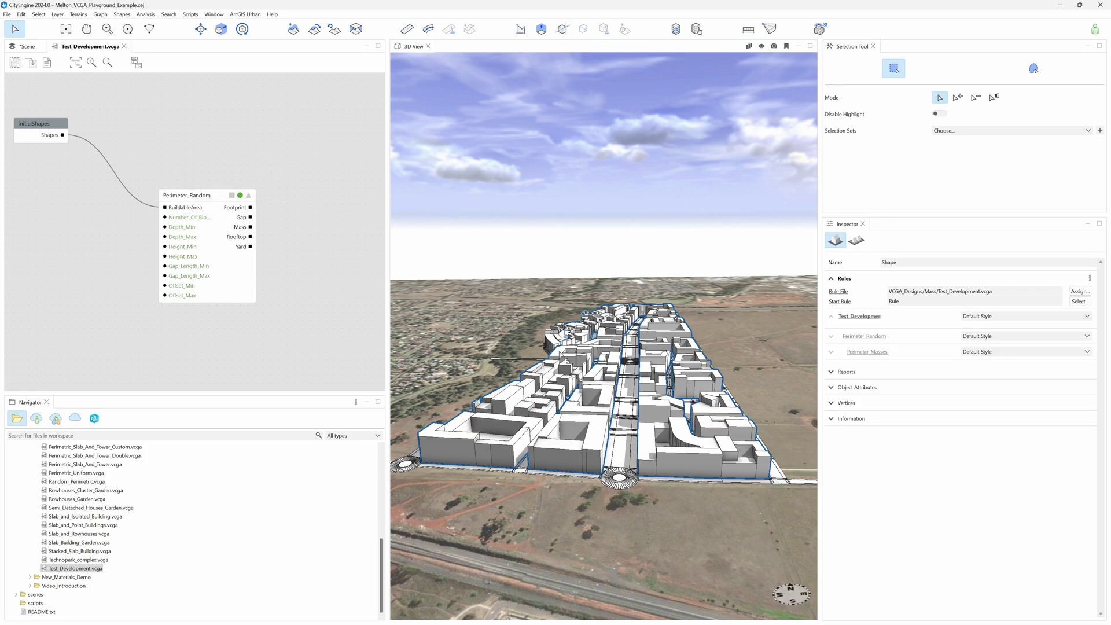
Set the blocks' Perimeter_Random attributes to Height_Min 20.8, Height_Max 48.7 and Gap_Length_Max 52
{"action": "left_click", "coordinate": [831, 337]}
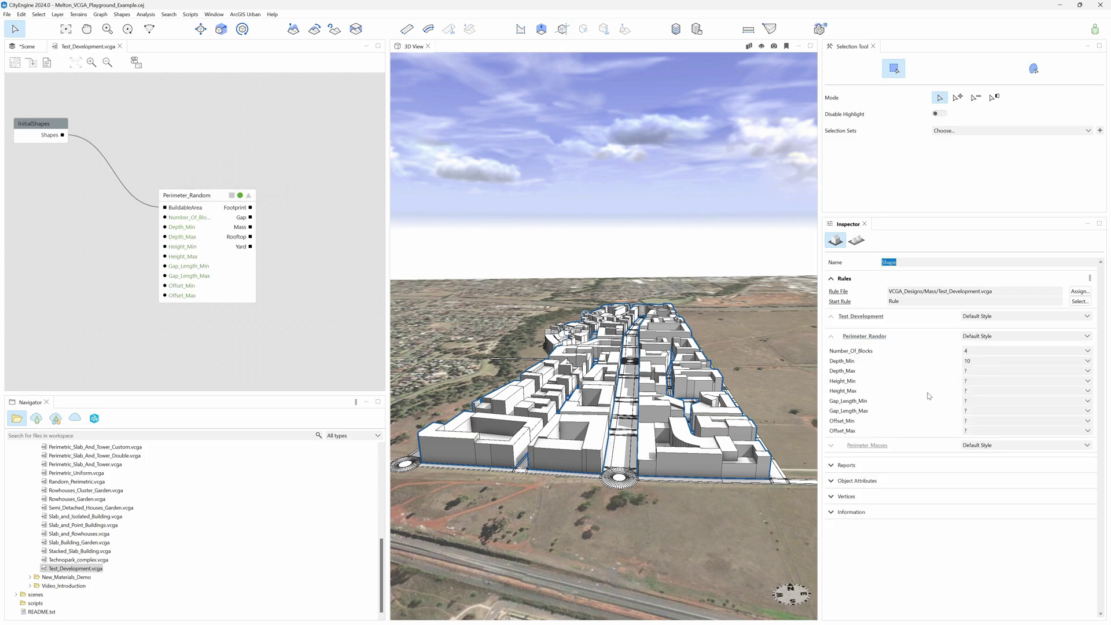
{"action": "left_click", "coordinate": [981, 382]}
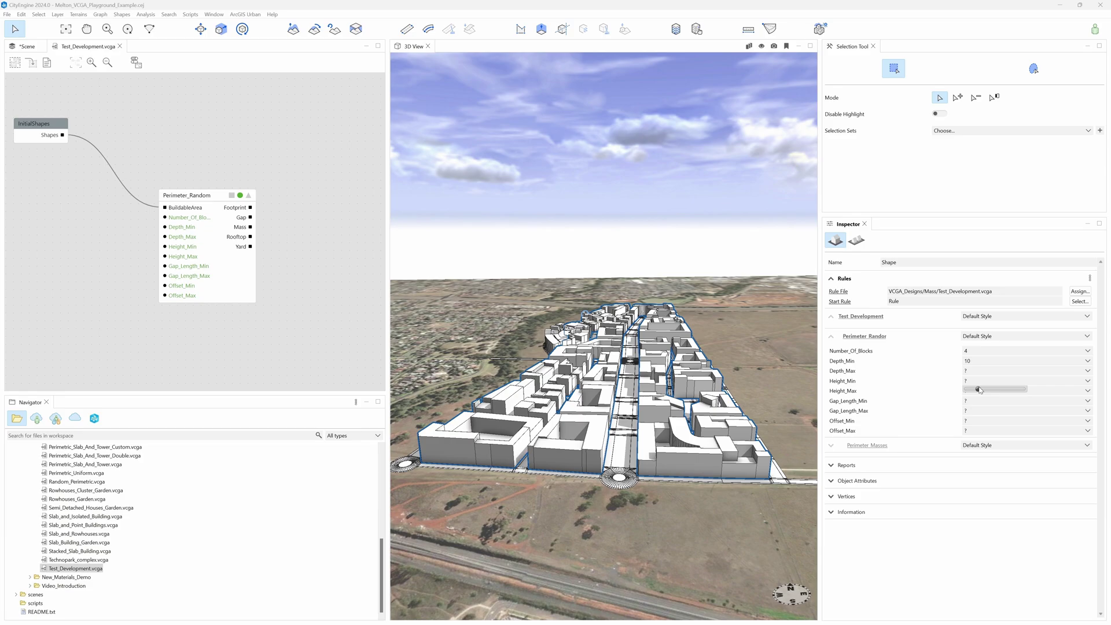
{"action": "left_click_drag", "start_coordinate": [978, 389], "coordinate": [988, 418]}
{"action": "left_click", "coordinate": [1045, 392]}
{"action": "left_click", "coordinate": [983, 410]}
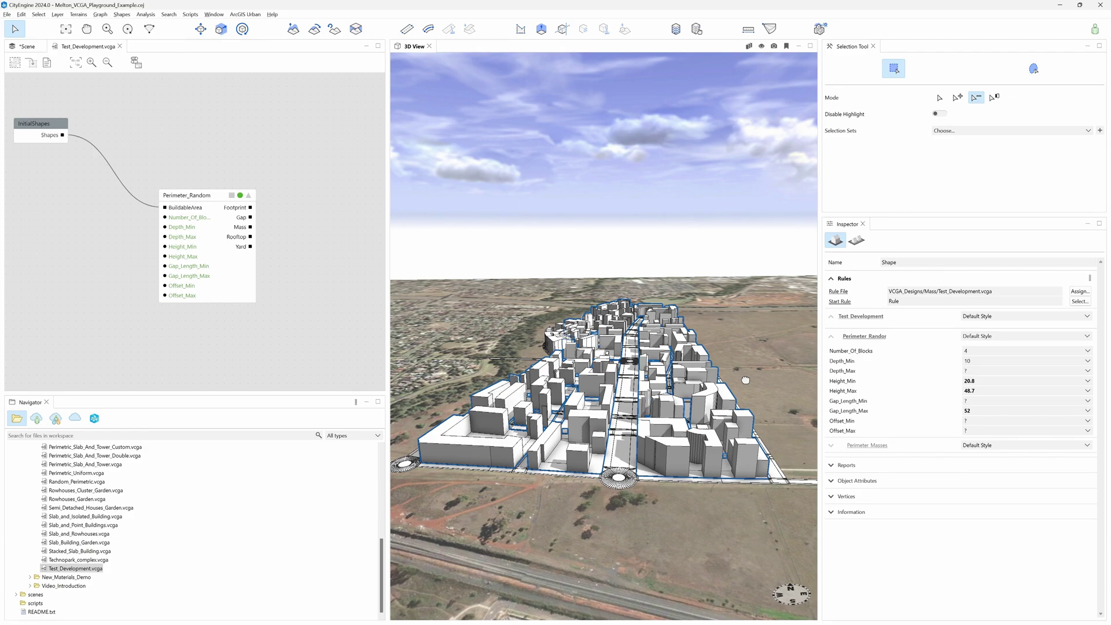
Move the street segment on the development's outer edge 77.10 m outward along the world X axis
{"action": "middle_click_drag", "start_coordinate": [758, 330], "coordinate": [723, 353], "text": "alt"}
{"action": "left_click_drag", "start_coordinate": [723, 353], "coordinate": [704, 406], "text": "alt"}
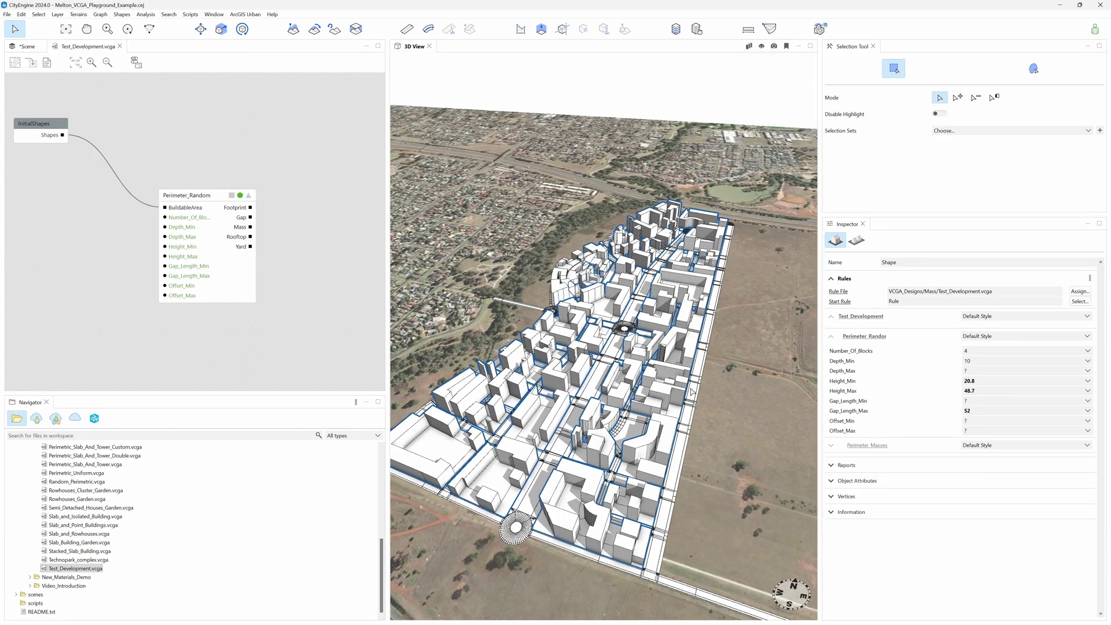
{"action": "left_click", "coordinate": [676, 472]}
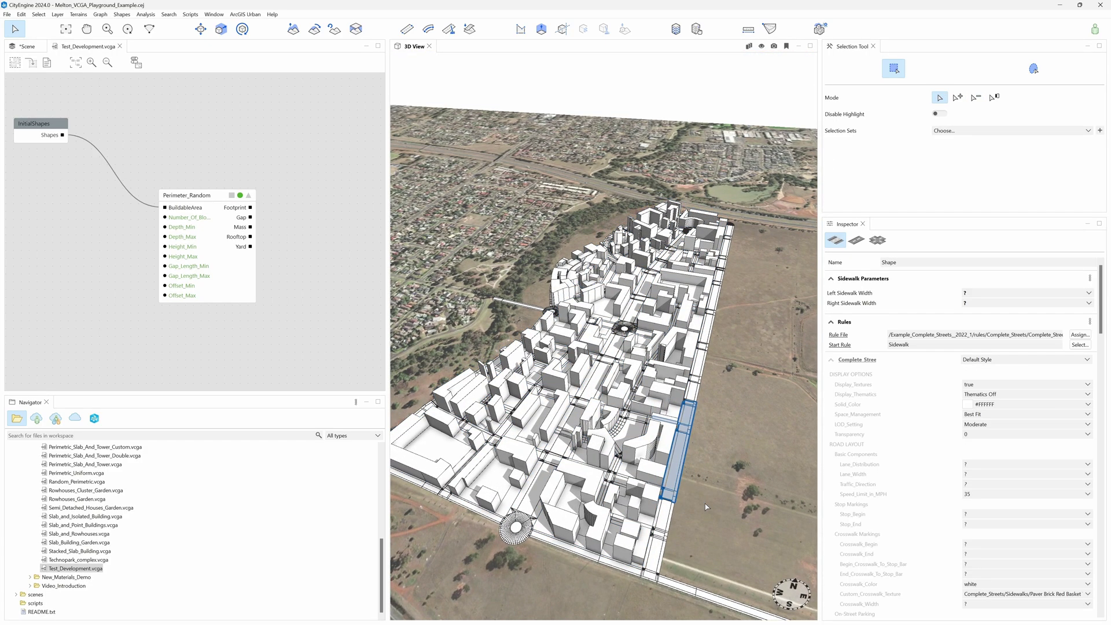
{"action": "key", "text": "w"}
{"action": "left_click_drag", "start_coordinate": [723, 443], "coordinate": [773, 449]}
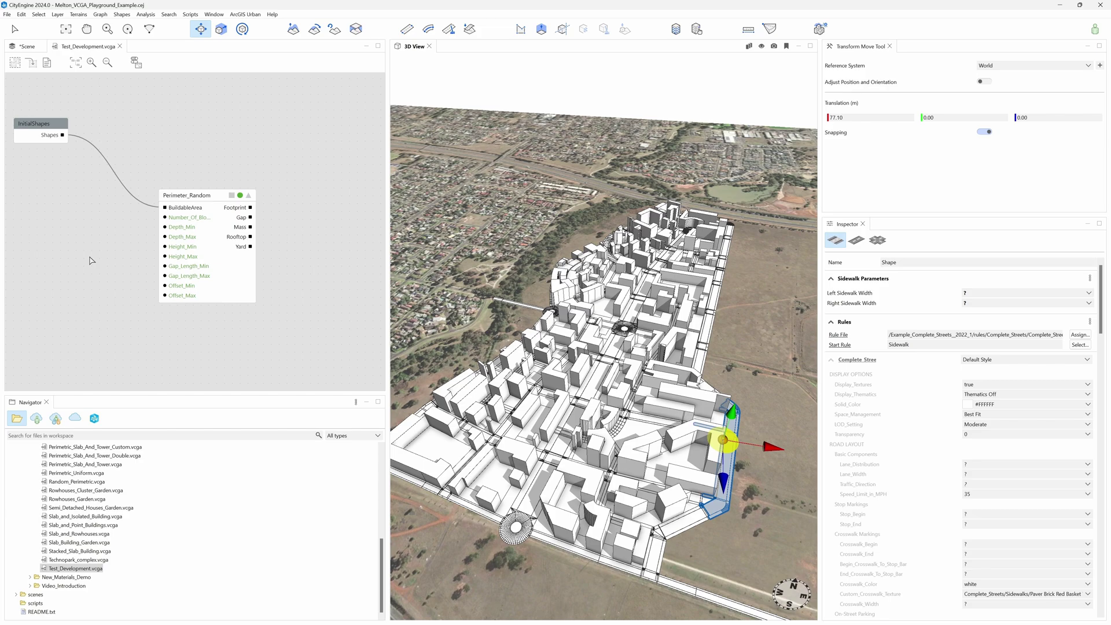
Select a central block of the development and add a Slab_And_Tower node from the library's Slab_Block massing group
{"action": "left_click", "coordinate": [249, 192]}
{"action": "middle_click_drag", "start_coordinate": [267, 209], "coordinate": [297, 218]}
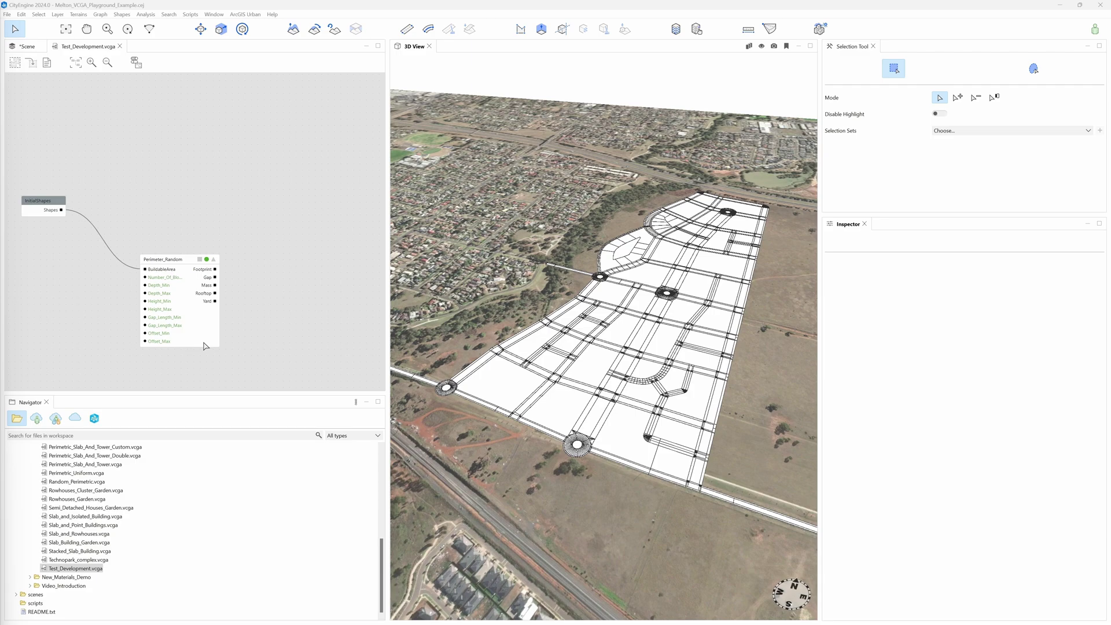
{"action": "left_click", "coordinate": [591, 363]}
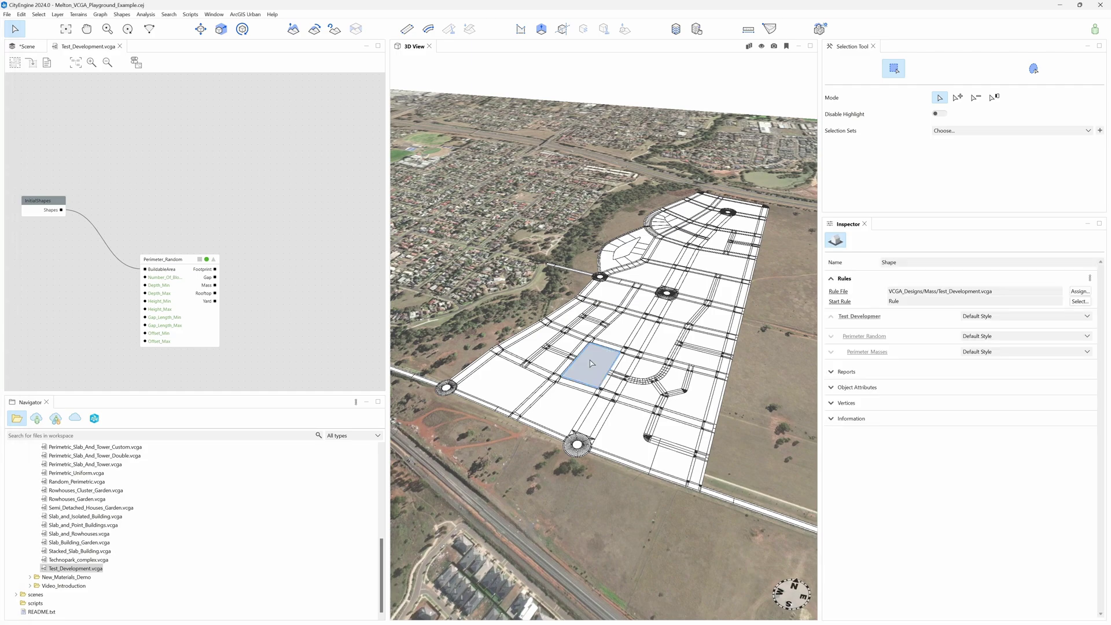
{"action": "right_click_drag", "start_coordinate": [591, 364], "coordinate": [570, 441], "text": "alt"}
{"action": "left_click_drag", "start_coordinate": [570, 442], "coordinate": [577, 422], "text": "alt"}
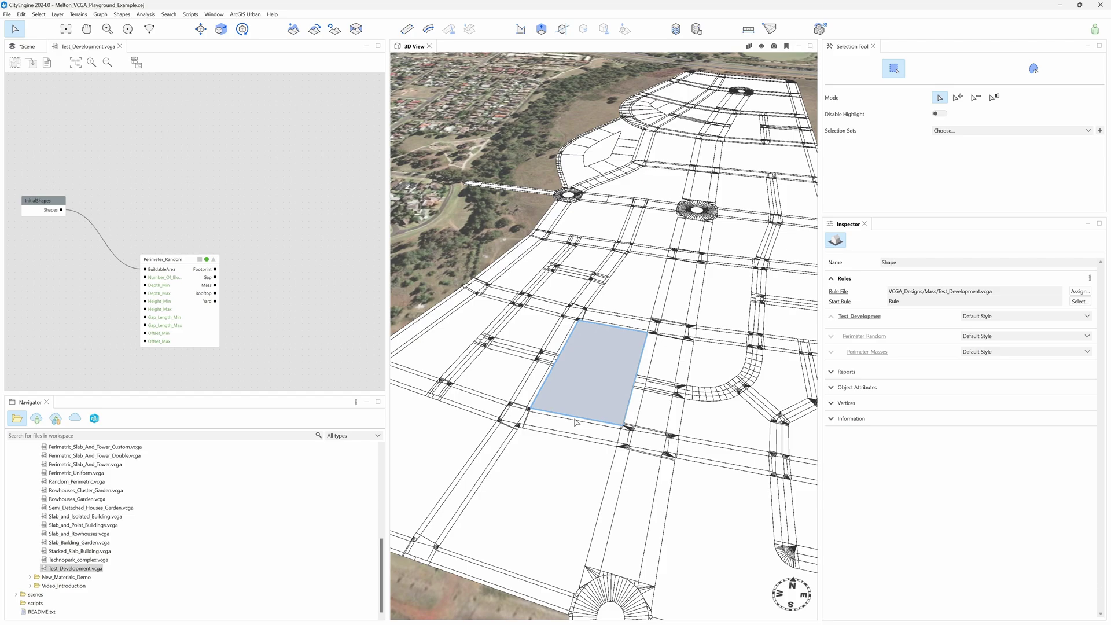
{"action": "right_click", "coordinate": [194, 168]}
{"action": "left_click", "coordinate": [214, 175]}
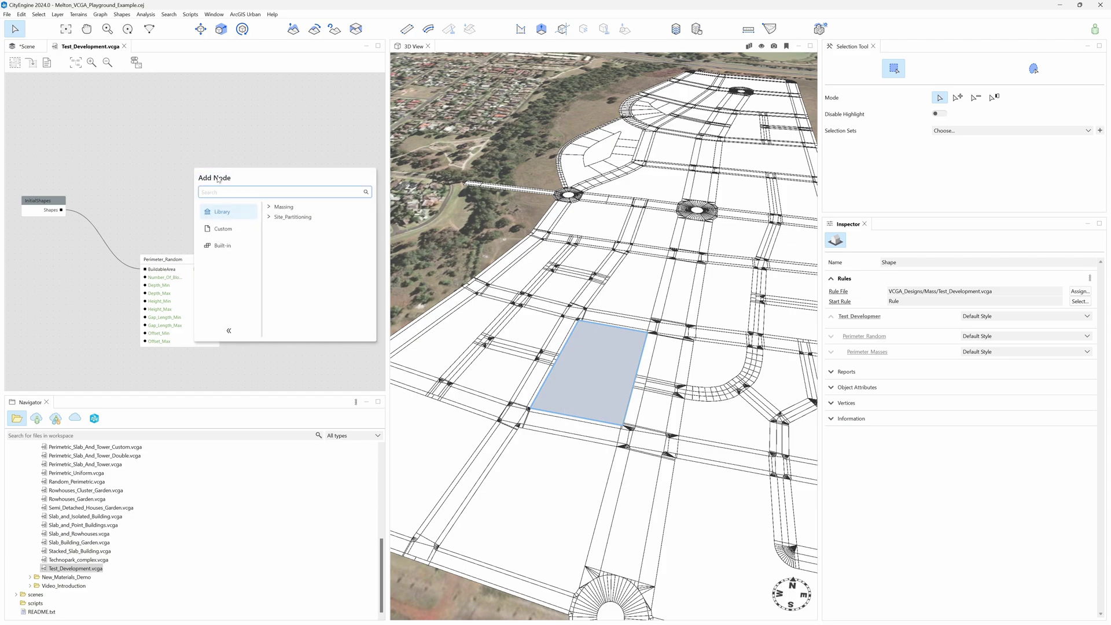
{"action": "left_click", "coordinate": [270, 207]}
{"action": "left_click", "coordinate": [278, 237]}
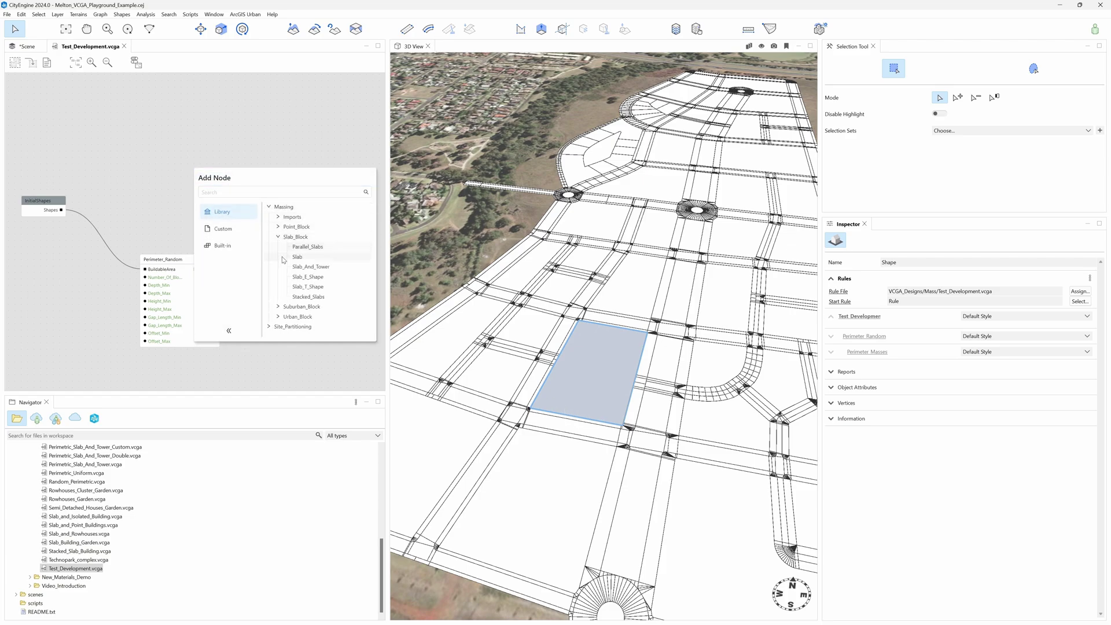
{"action": "left_click", "coordinate": [299, 267]}
{"action": "left_click_drag", "start_coordinate": [241, 197], "coordinate": [195, 164]}
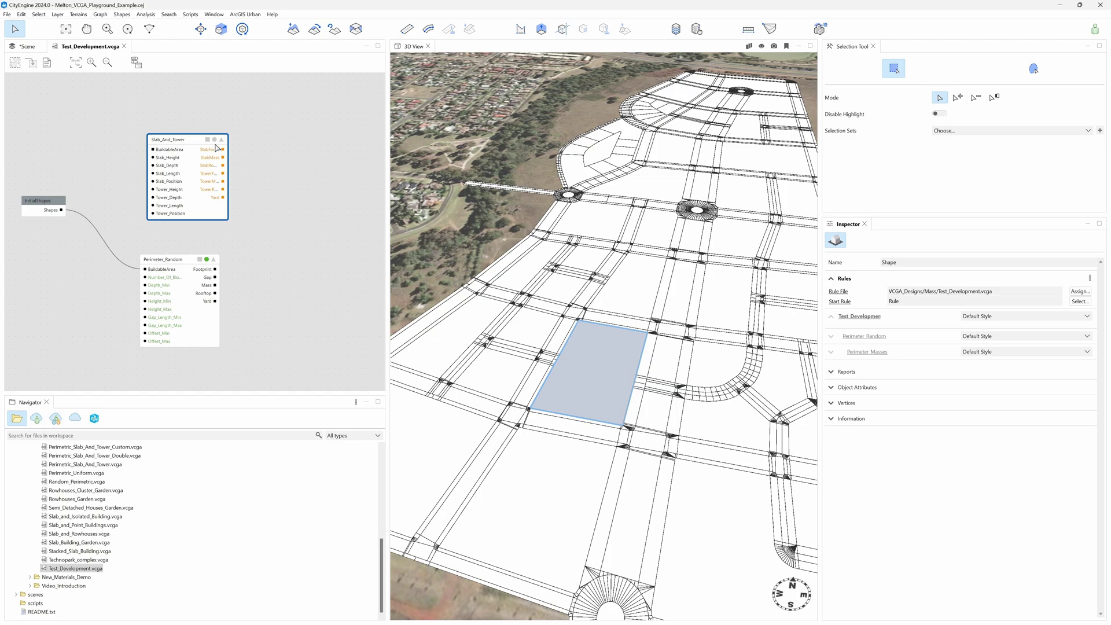
Expose all Slab_And_Tower parameters as editable attributes and delete the Perimeter_Random node
{"action": "left_click", "coordinate": [215, 139]}
{"action": "left_click", "coordinate": [176, 254]}
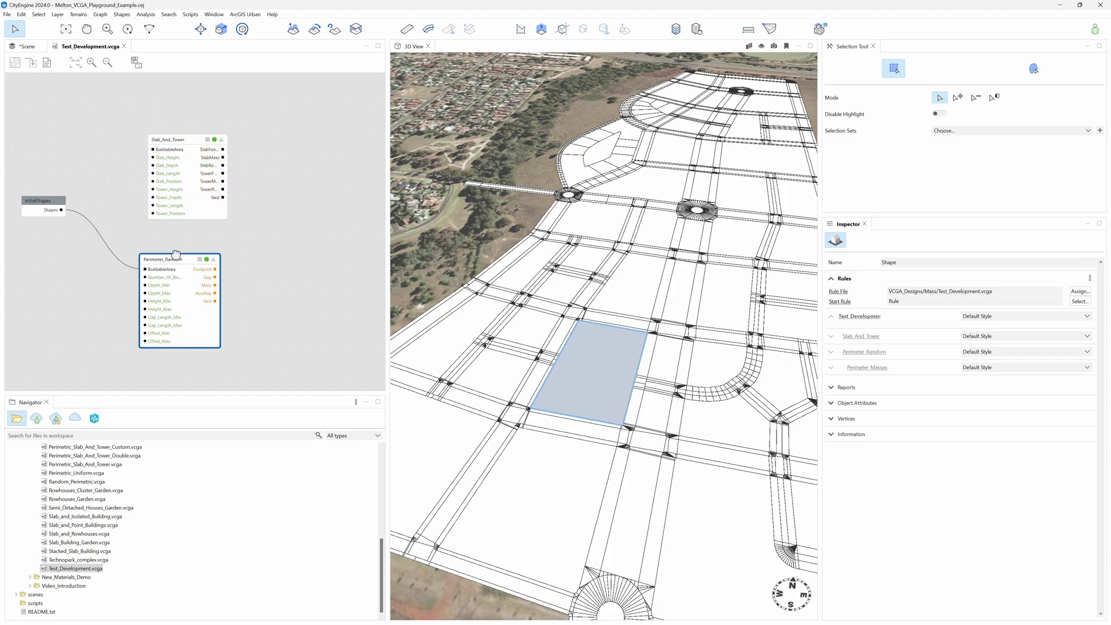
{"action": "key", "text": "Delete"}
Connect the initial shapes to Slab_And_Tower's BuildableArea input, enlarge the node, and assign Test_Development.vcga to the selected central block
{"action": "left_click_drag", "start_coordinate": [60, 209], "coordinate": [140, 163]}
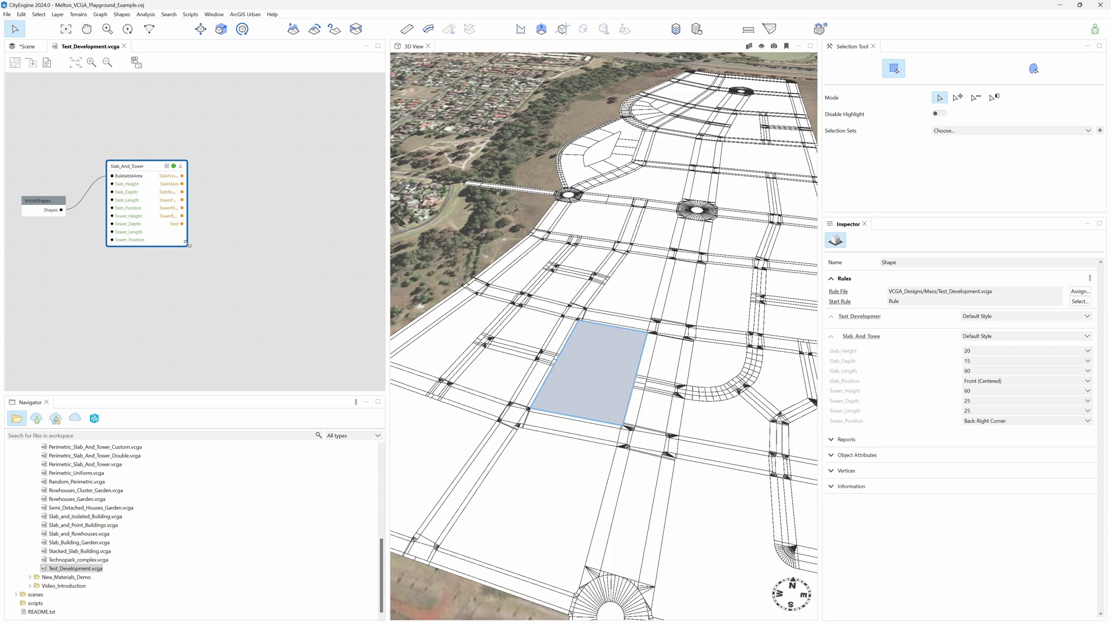
{"action": "left_click_drag", "start_coordinate": [187, 244], "coordinate": [237, 290]}
{"action": "left_click_drag", "start_coordinate": [70, 570], "coordinate": [596, 385]}
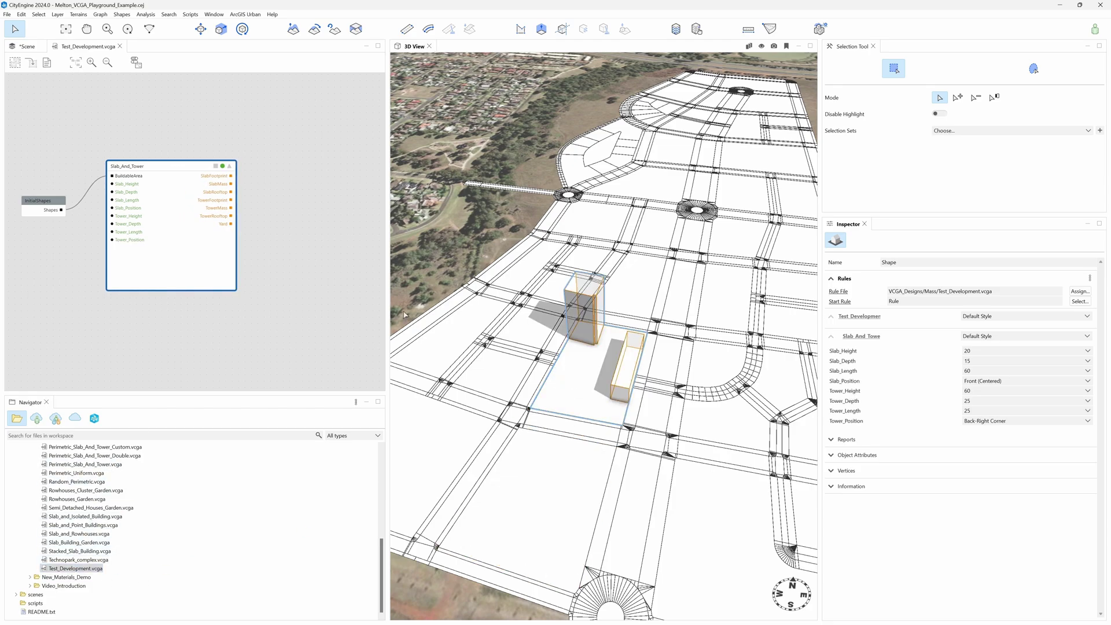
Set the block's Slab_Height to 27.1, Slab_Length to 201.7, Tower_Height to 54.5 and Tower_Position to Back (Centered)
{"action": "mouse_move", "coordinate": [988, 350]}
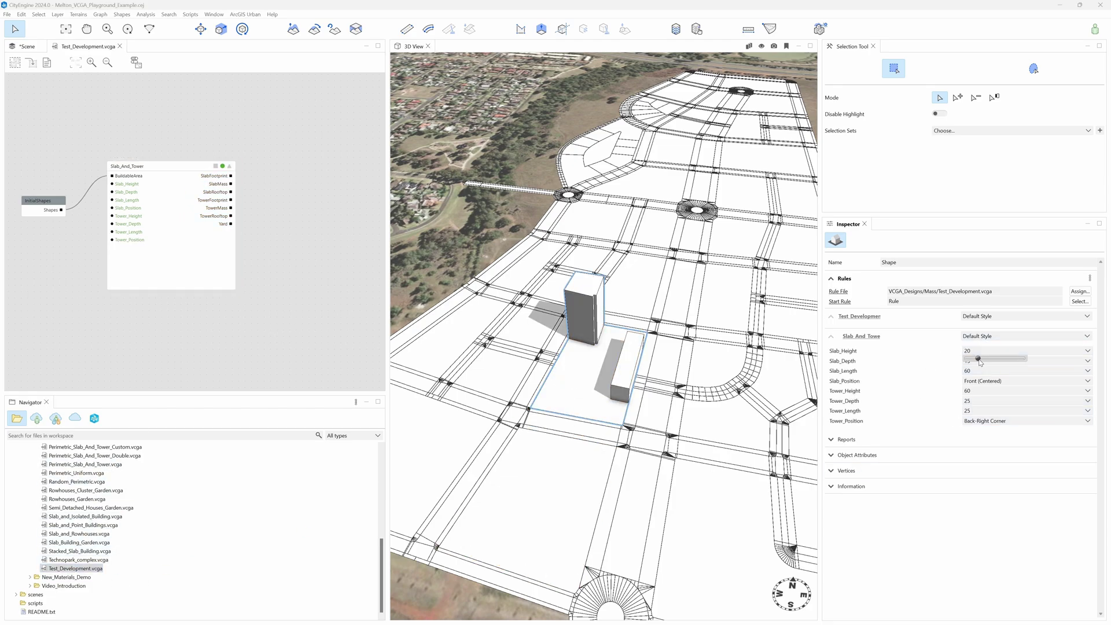
{"action": "left_click_drag", "start_coordinate": [977, 358], "coordinate": [997, 399]}
{"action": "mouse_move", "coordinate": [1002, 370]}
{"action": "left_click", "coordinate": [983, 390]}
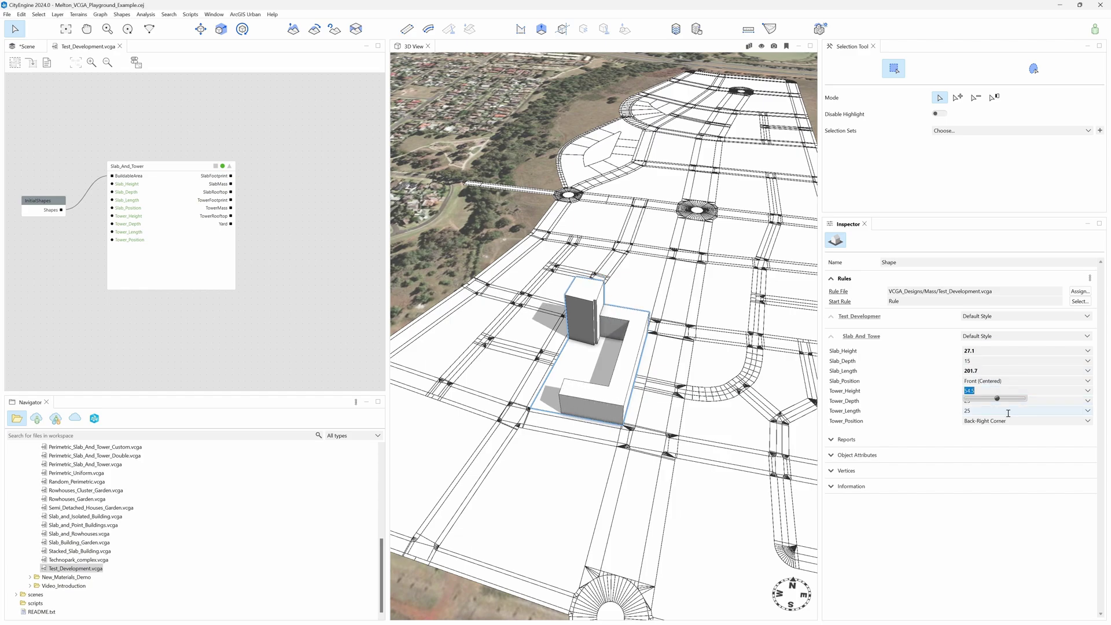
{"action": "left_click", "coordinate": [995, 421]}
{"action": "left_click", "coordinate": [986, 517]}
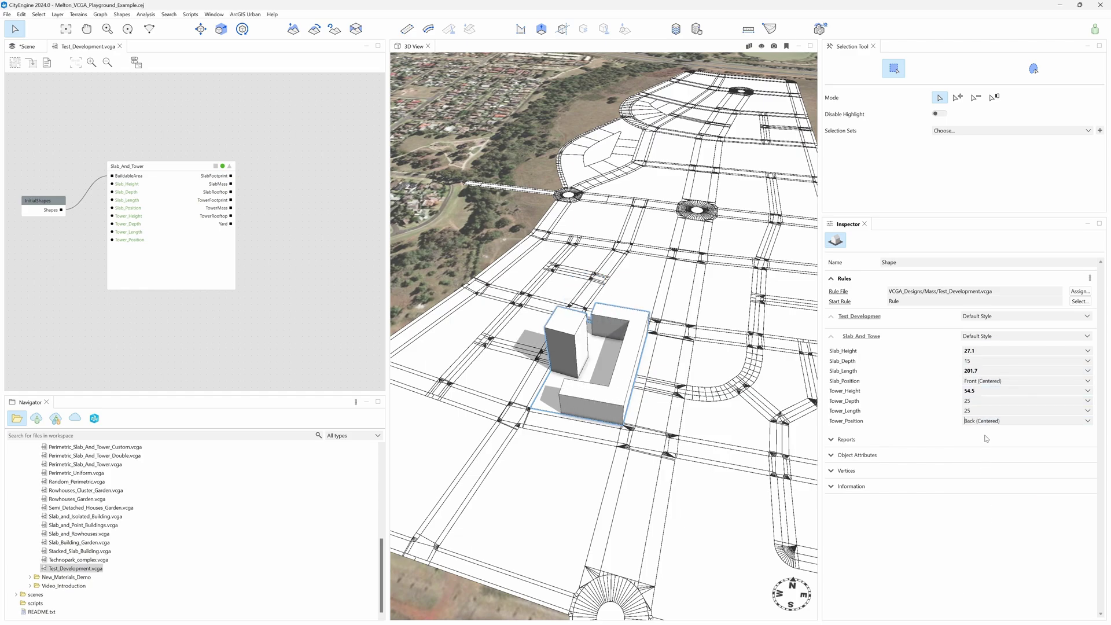
Add a Report_Parcel_Area node from the custom Utilities components and connect the initial shapes to its Parcel input
{"action": "double_click", "coordinate": [202, 124]}
{"action": "left_click", "coordinate": [227, 178]}
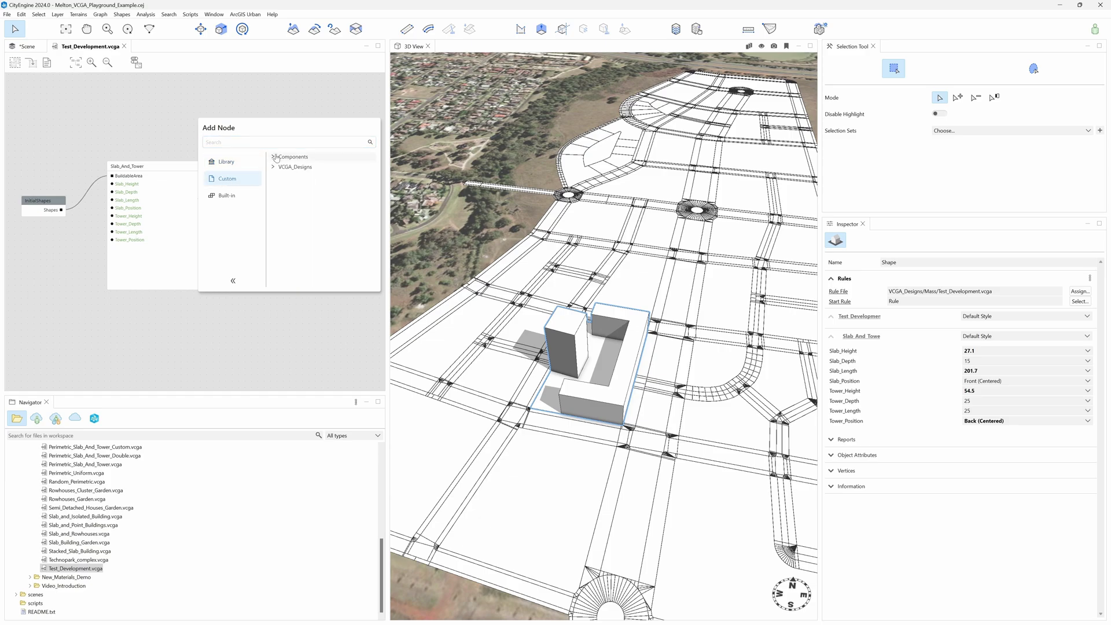
{"action": "left_click", "coordinate": [273, 157]}
{"action": "left_click", "coordinate": [283, 227]}
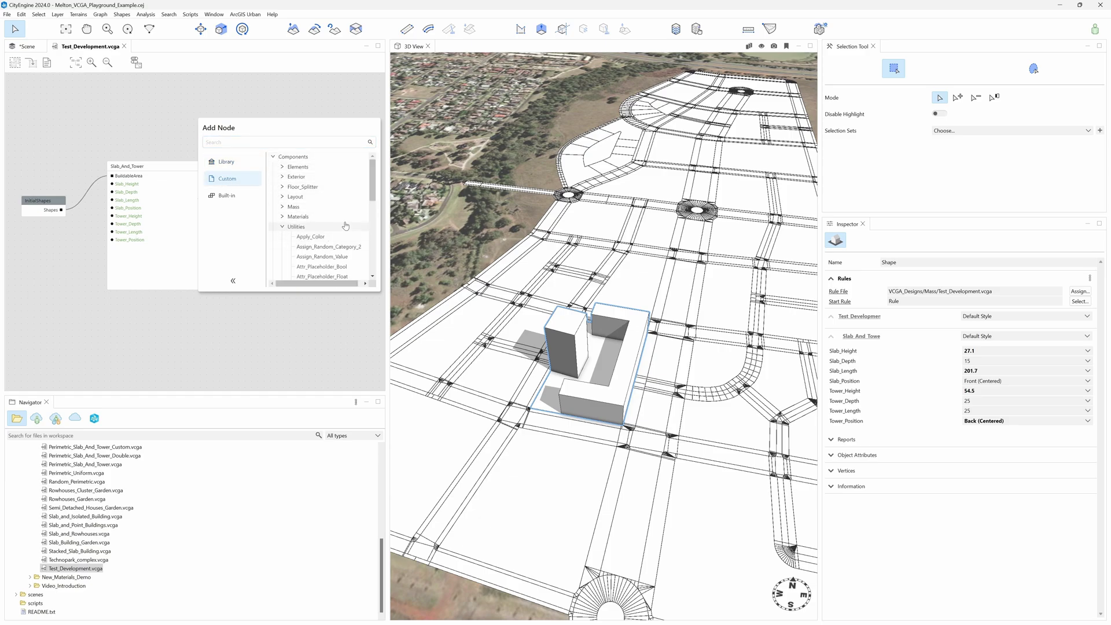
{"action": "left_click_drag", "start_coordinate": [373, 196], "coordinate": [374, 264]}
{"action": "double_click", "coordinate": [318, 229]}
{"action": "left_click_drag", "start_coordinate": [284, 118], "coordinate": [136, 114]}
{"action": "left_click_drag", "start_coordinate": [61, 210], "coordinate": [110, 126]}
{"action": "left_click_drag", "start_coordinate": [167, 165], "coordinate": [155, 219]}
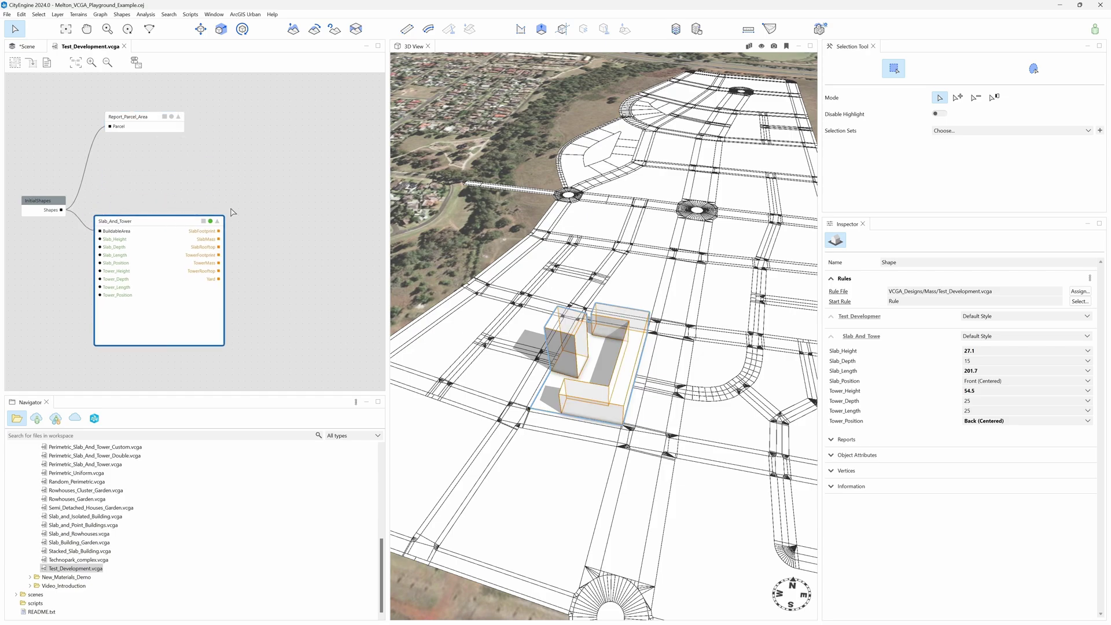
Add a Floor_Splitter_One_Tier node from the custom Floor_Splitter components and feed its Start input from SlabMass and TowerMass
{"action": "right_click", "coordinate": [278, 176]}
{"action": "left_click", "coordinate": [281, 185]}
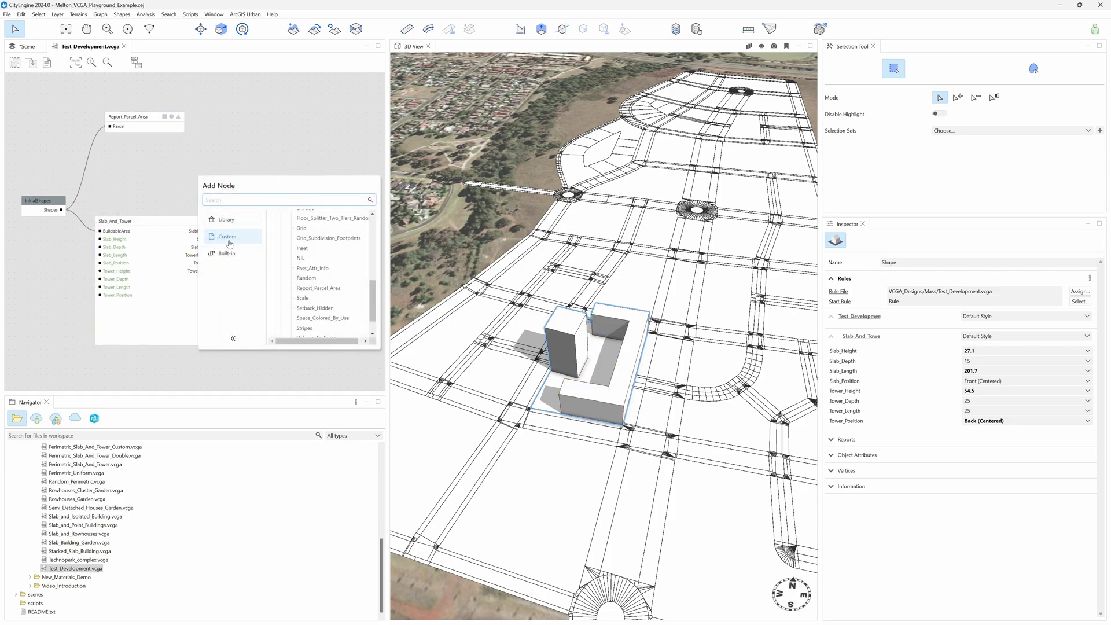
{"action": "left_click", "coordinate": [229, 240]}
{"action": "scroll", "coordinate": [301, 261], "scroll_direction": "up", "scroll_amount": 3}
{"action": "left_click", "coordinate": [283, 265]}
{"action": "left_click", "coordinate": [282, 244]}
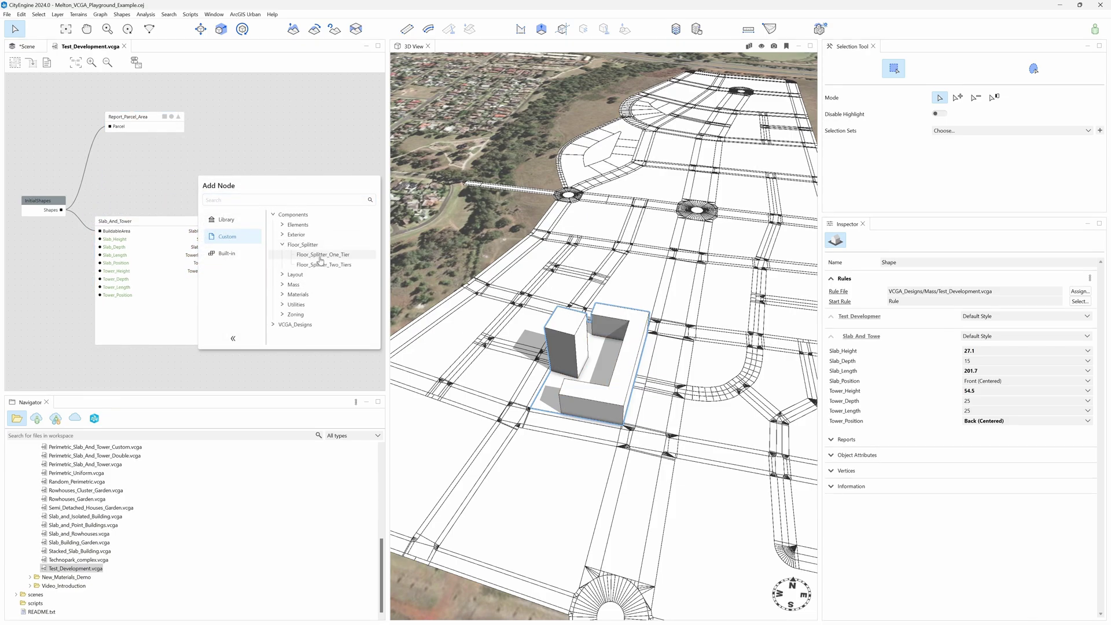
{"action": "double_click", "coordinate": [318, 255]}
{"action": "left_click_drag", "start_coordinate": [219, 239], "coordinate": [305, 238]}
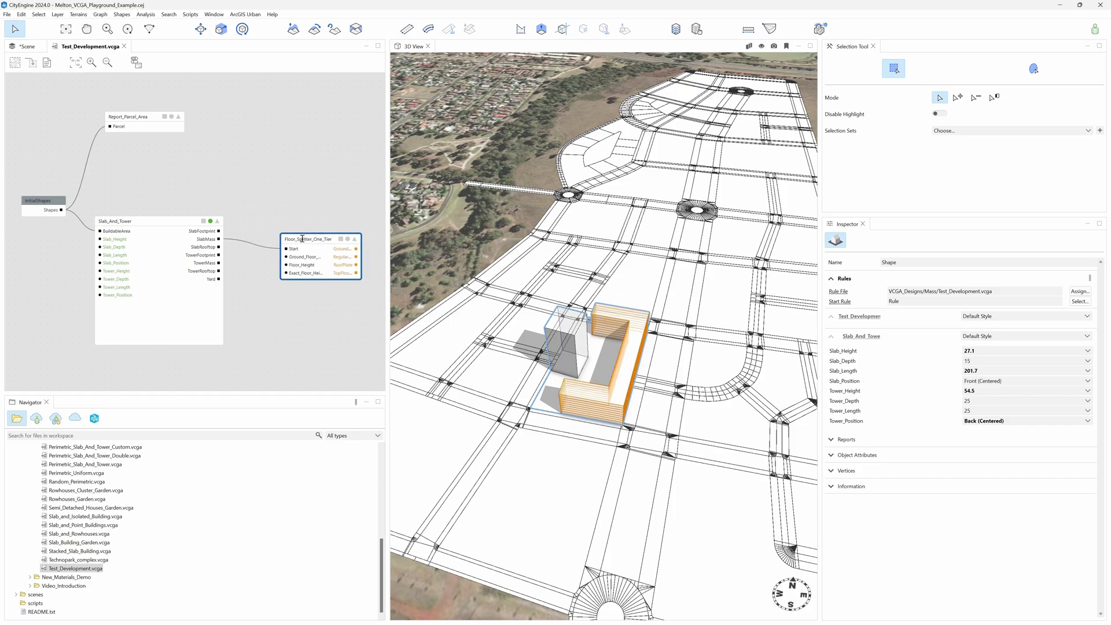
{"action": "left_click_drag", "start_coordinate": [218, 263], "coordinate": [286, 249]}
{"action": "left_click", "coordinate": [317, 193]}
Assign the Test_Development.vcga design to four more blocks of the development
{"action": "mouse_move", "coordinate": [570, 438]}
{"action": "right_mouse_down", "text": "alt"}
{"action": "mouse_move", "coordinate": [596, 393]}
{"action": "mouse_move", "coordinate": [570, 454]}
{"action": "right_mouse_up", "text": "alt"}
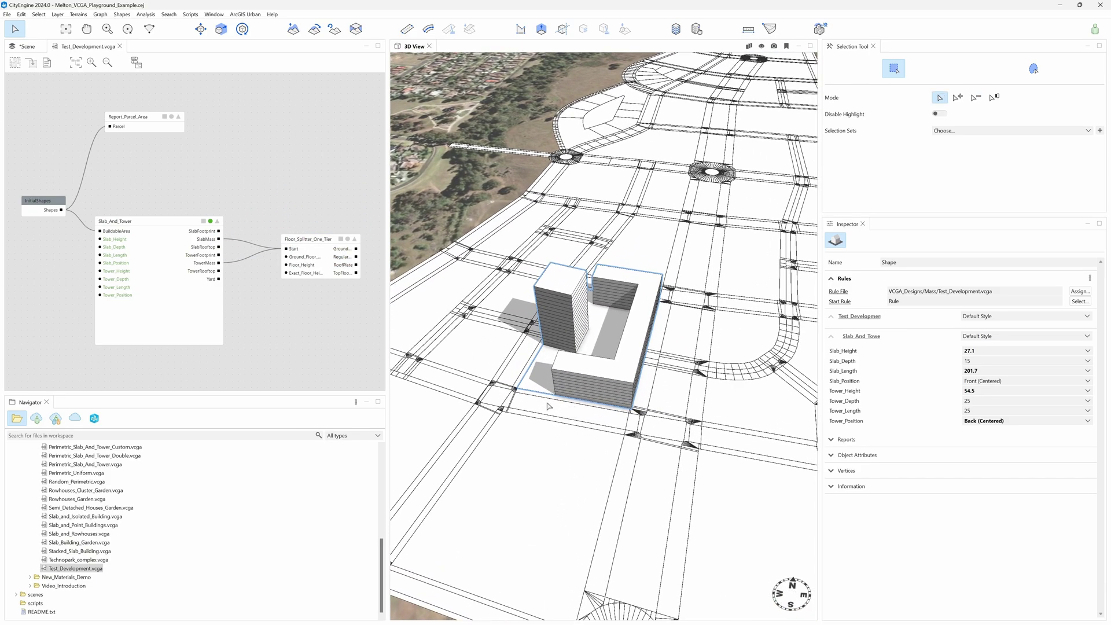
{"action": "left_click_drag", "start_coordinate": [549, 404], "coordinate": [619, 373], "text": "alt"}
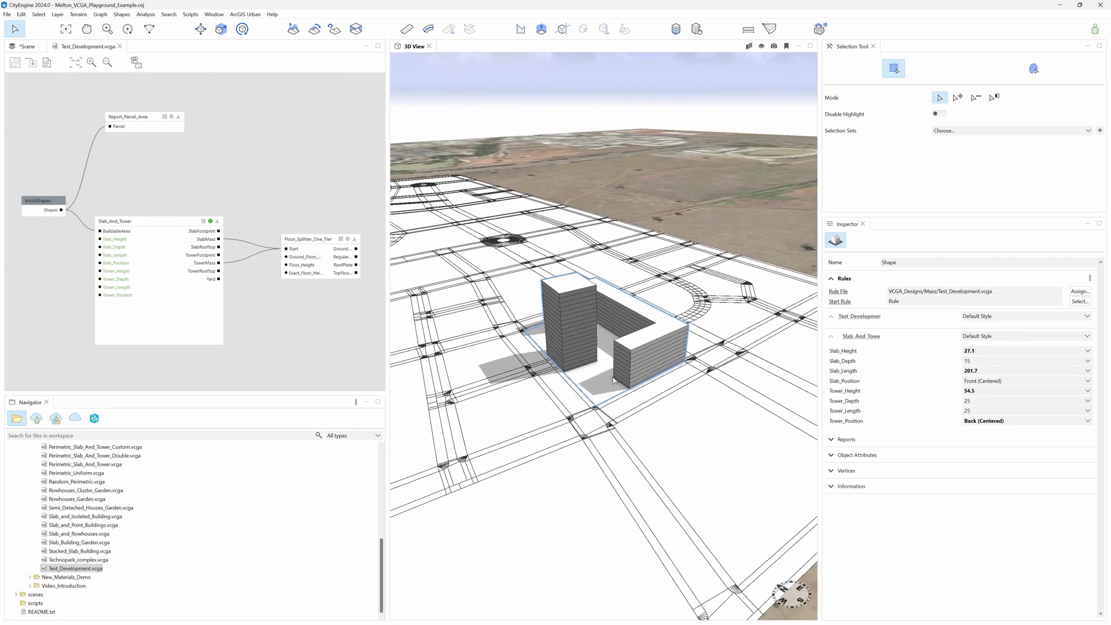
{"action": "left_click_drag", "start_coordinate": [614, 381], "coordinate": [596, 405], "text": "alt"}
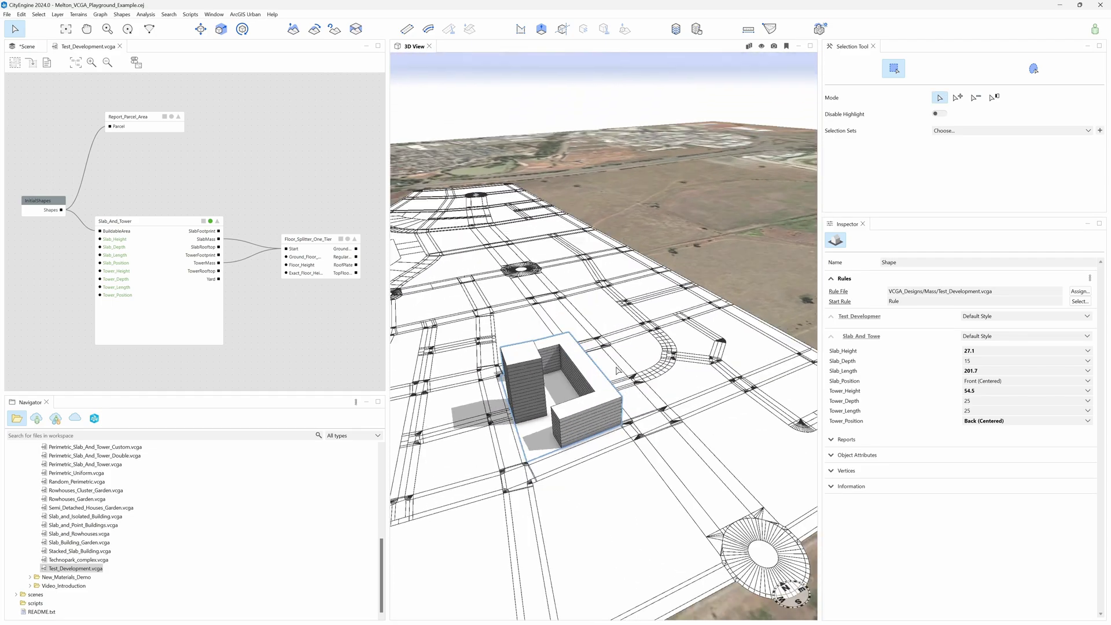
{"action": "right_click_drag", "start_coordinate": [596, 405], "coordinate": [578, 370], "text": "alt"}
{"action": "left_click_drag", "start_coordinate": [90, 567], "coordinate": [527, 386]}
{"action": "left_click_drag", "start_coordinate": [89, 567], "coordinate": [696, 286]}
Display the selected block's reports and open the Dashboard with its key numbers
{"action": "left_click_drag", "start_coordinate": [604, 413], "coordinate": [646, 384], "text": "alt"}
{"action": "left_click", "coordinate": [846, 439]}
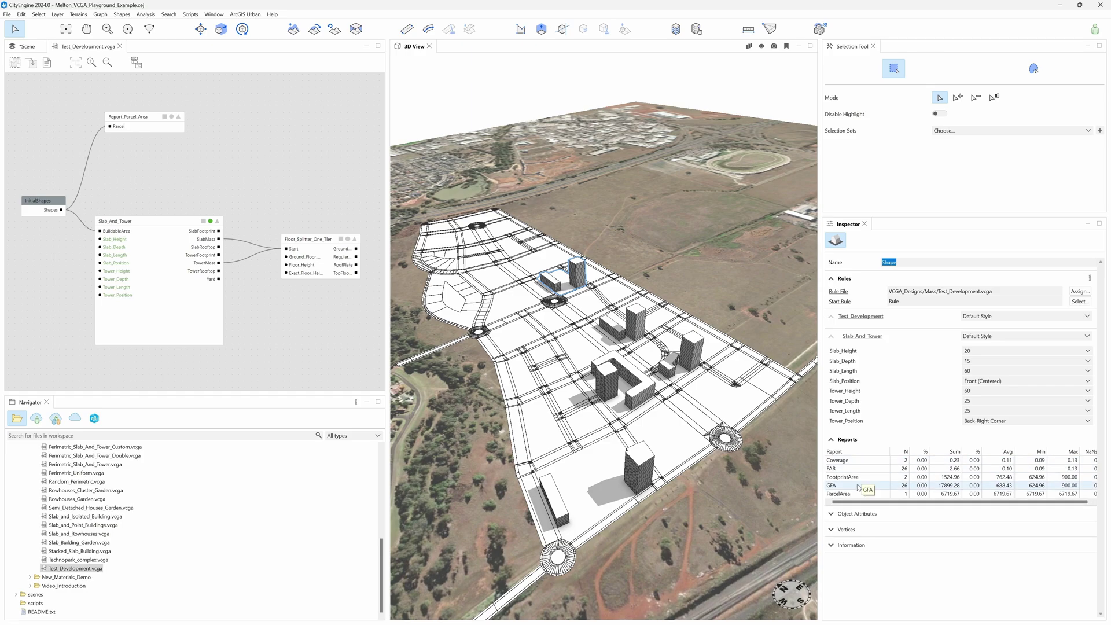
{"action": "left_click", "coordinate": [214, 13]}
{"action": "left_click", "coordinate": [232, 85]}
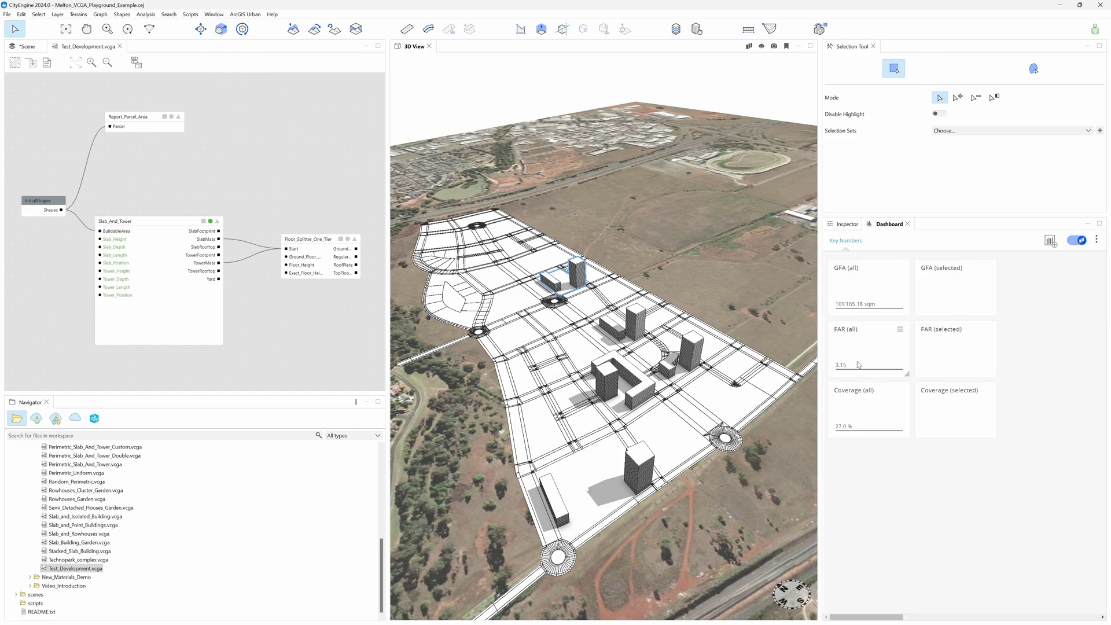
Select the massed blocks one after another to compare their GFA, FAR and coverage in the Dashboard
{"action": "left_click", "coordinate": [620, 392]}
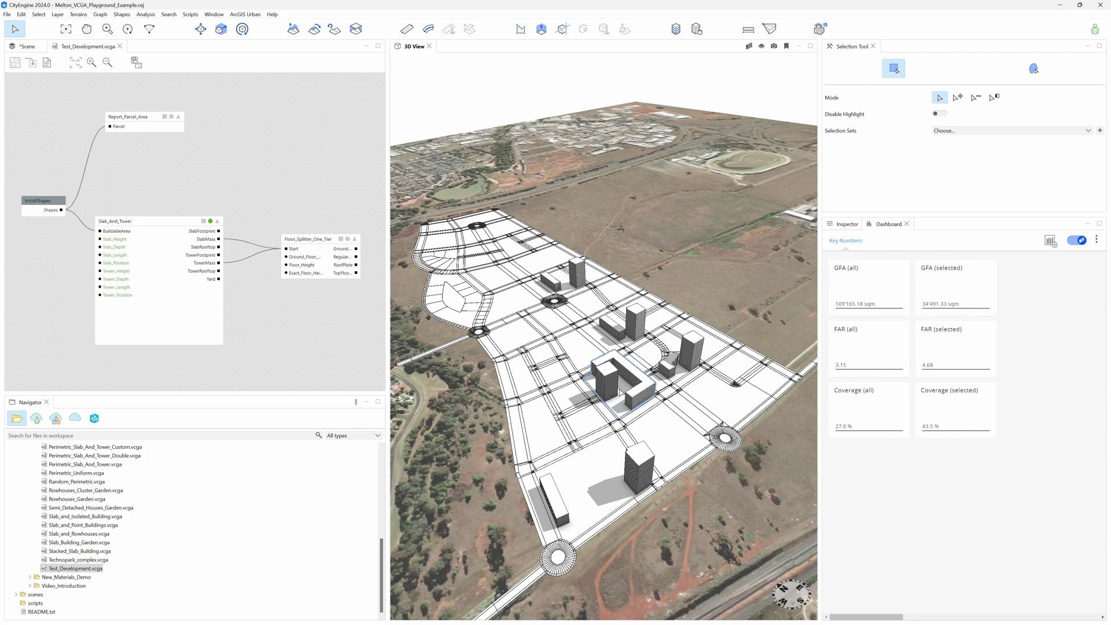
{"action": "left_click", "coordinate": [563, 281]}
{"action": "left_click", "coordinate": [592, 473]}
{"action": "left_click_drag", "start_coordinate": [676, 408], "coordinate": [653, 397], "text": "alt"}
{"action": "middle_click_drag", "start_coordinate": [652, 397], "coordinate": [633, 382]}
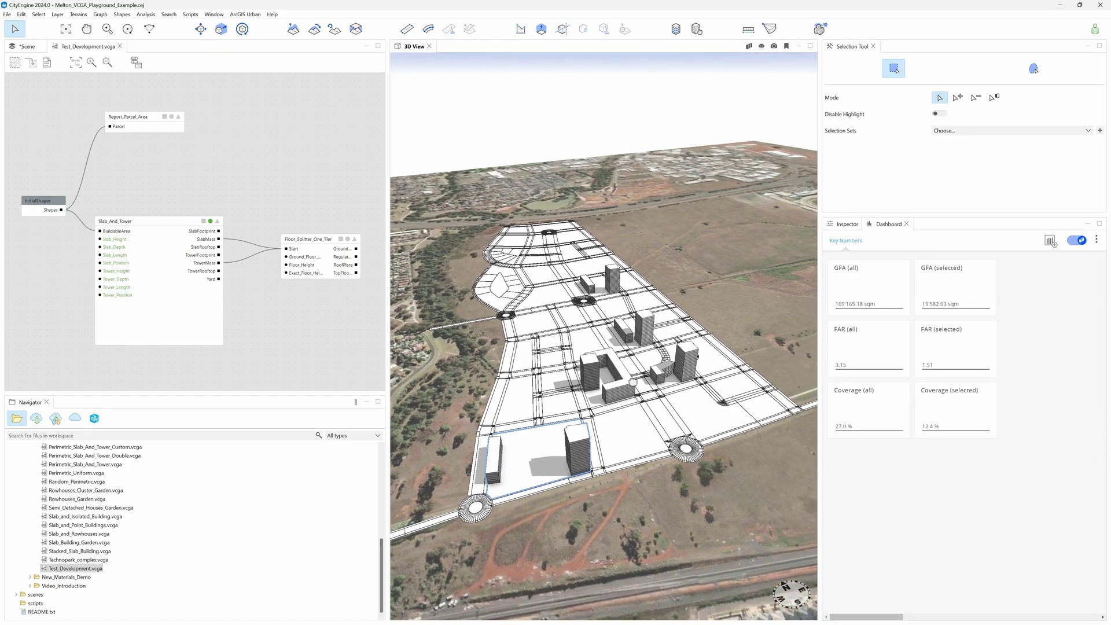
{"action": "left_click_drag", "start_coordinate": [633, 382], "coordinate": [616, 374], "text": "alt"}
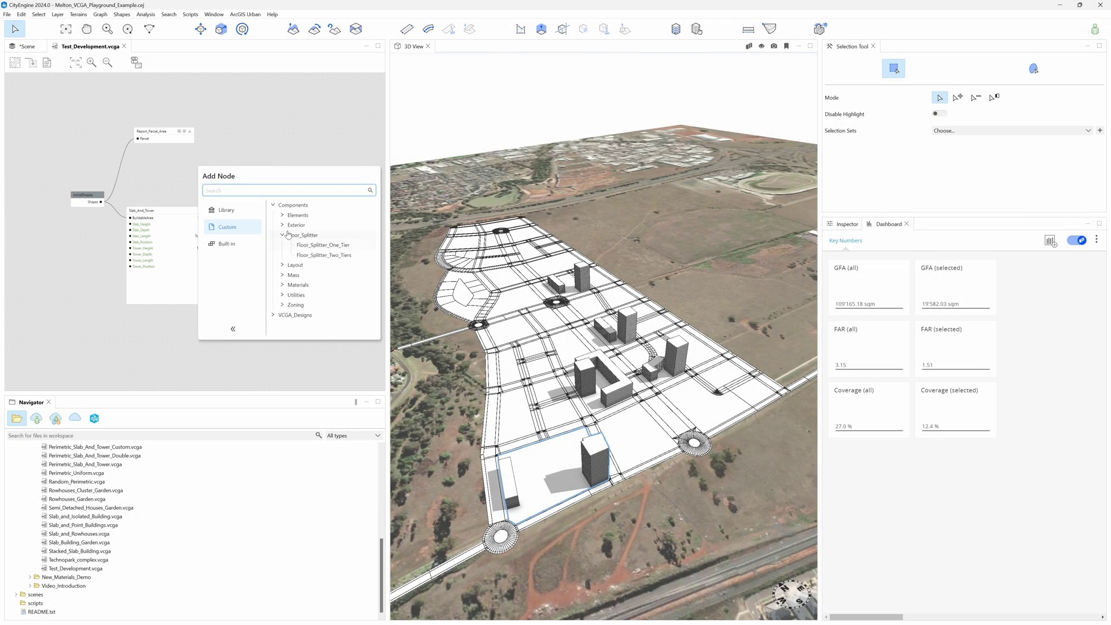
Add a Rowhouses massing node and connect the initial shapes to its BuildableArea input
{"action": "left_click", "coordinate": [273, 205]}
{"action": "left_click", "coordinate": [280, 245]}
{"action": "left_click", "coordinate": [307, 267]}
{"action": "left_click_drag", "start_coordinate": [284, 169], "coordinate": [302, 133]}
{"action": "left_click_drag", "start_coordinate": [102, 202], "coordinate": [270, 141]}
Move the Slab_And_Tower node clear of the other nodes and delete its connection to the initial shapes
{"action": "left_click_drag", "start_coordinate": [153, 210], "coordinate": [152, 261]}
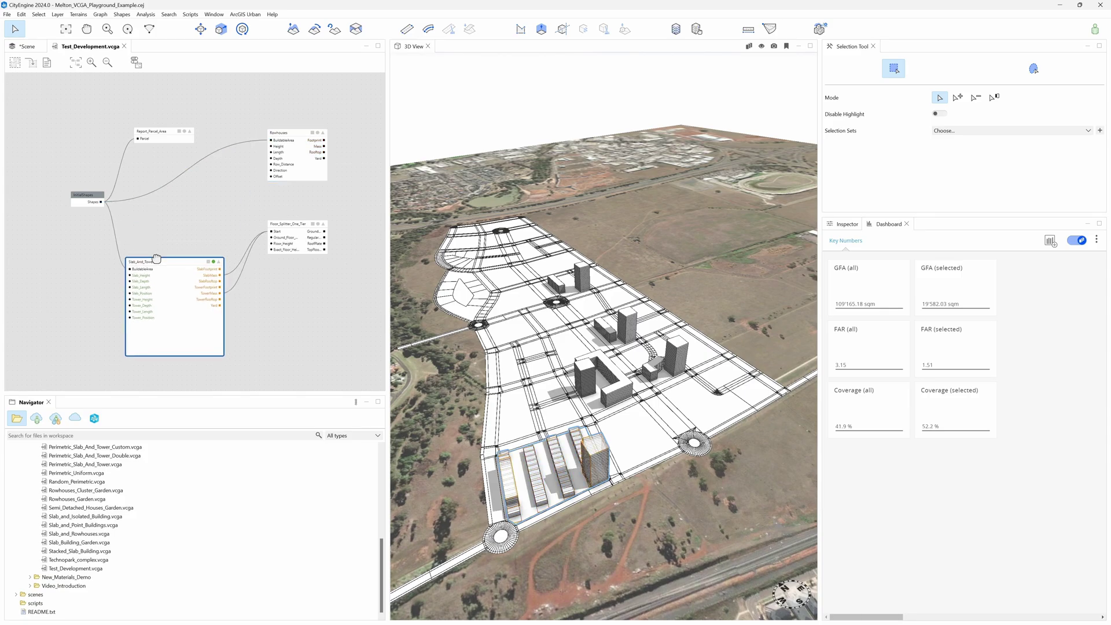
{"action": "left_click", "coordinate": [116, 236]}
{"action": "key", "text": "Delete"}
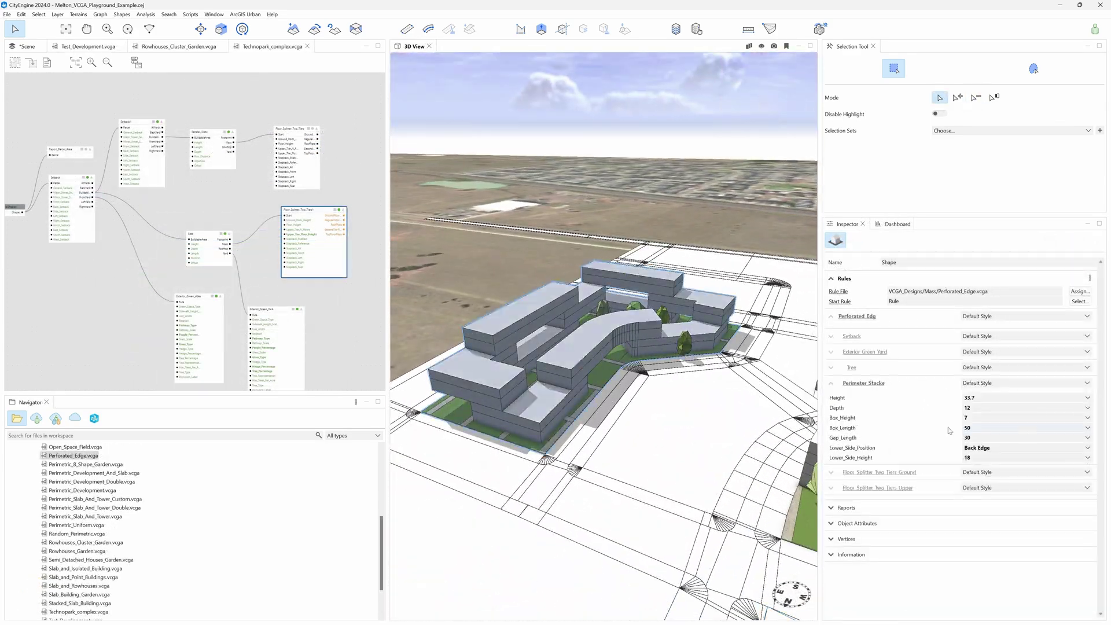
Adjust the Perimeter Stacker's Gap_Length on the Perforated Edge block and the South_Setback on the Technopark complex block
{"action": "left_click", "coordinate": [991, 438]}
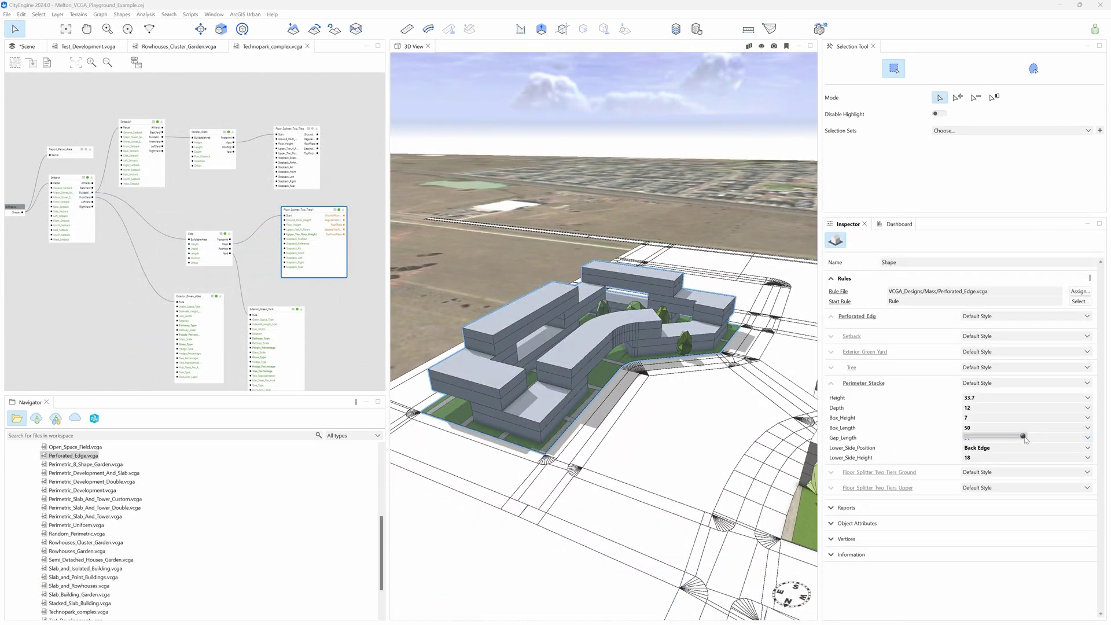
{"action": "left_click_drag", "start_coordinate": [991, 438], "coordinate": [1010, 437]}
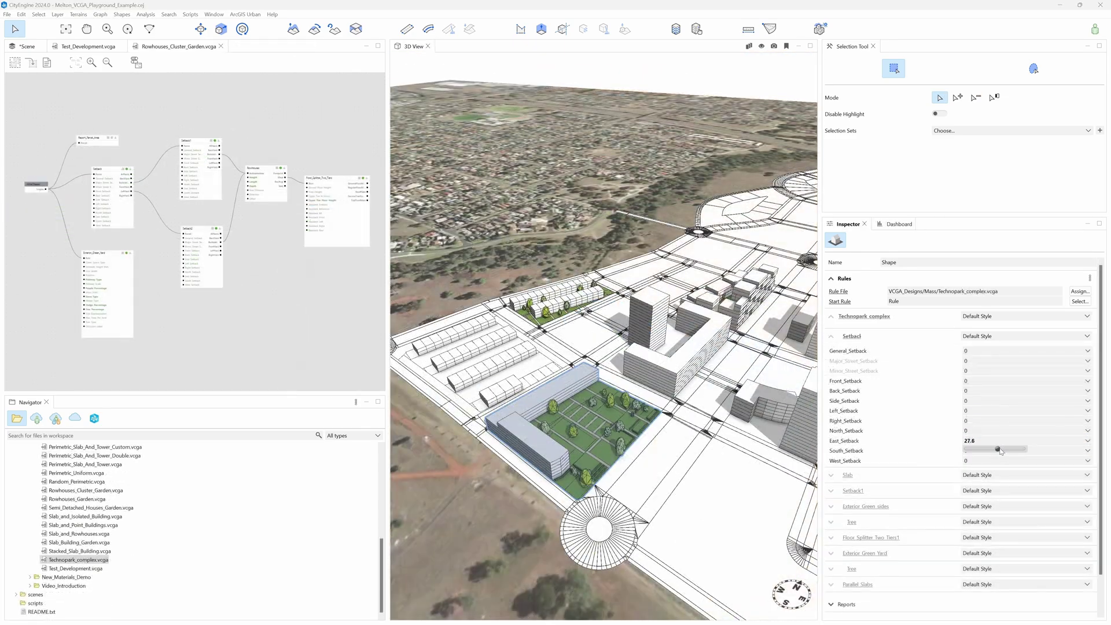
{"action": "mouse_move", "coordinate": [996, 450]}
{"action": "left_mouse_down"}
{"action": "mouse_move", "coordinate": [1010, 450]}
{"action": "mouse_move", "coordinate": [979, 455]}
{"action": "left_mouse_up"}
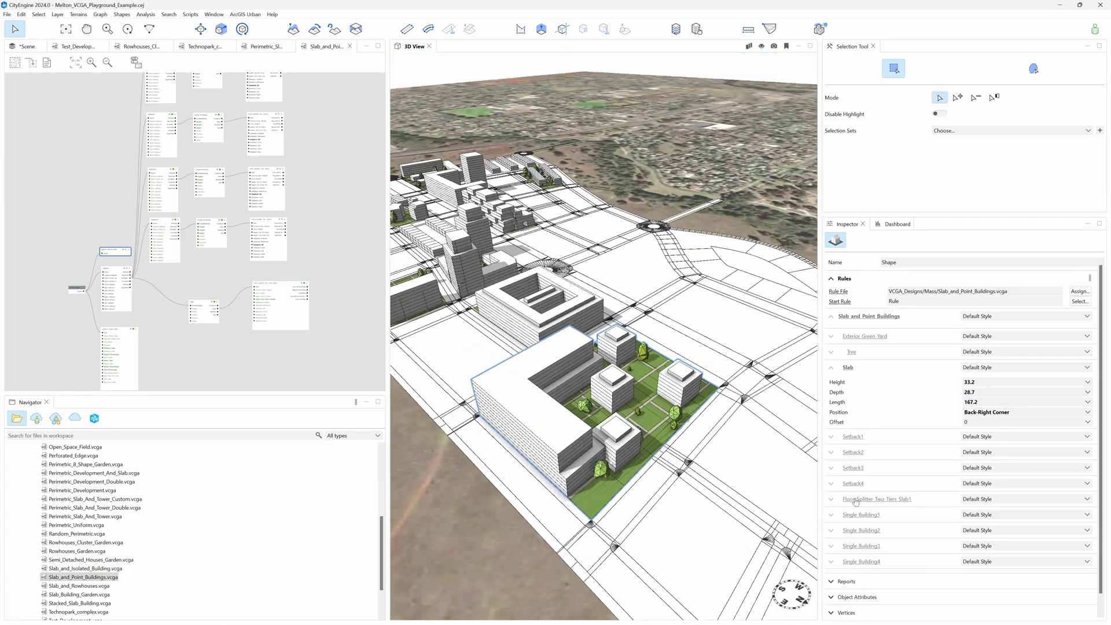
Expand the Single Building1 parameters of the Slab and Point Buildings block and open its first value for editing
{"action": "left_click", "coordinate": [832, 514]}
{"action": "left_click", "coordinate": [979, 530]}
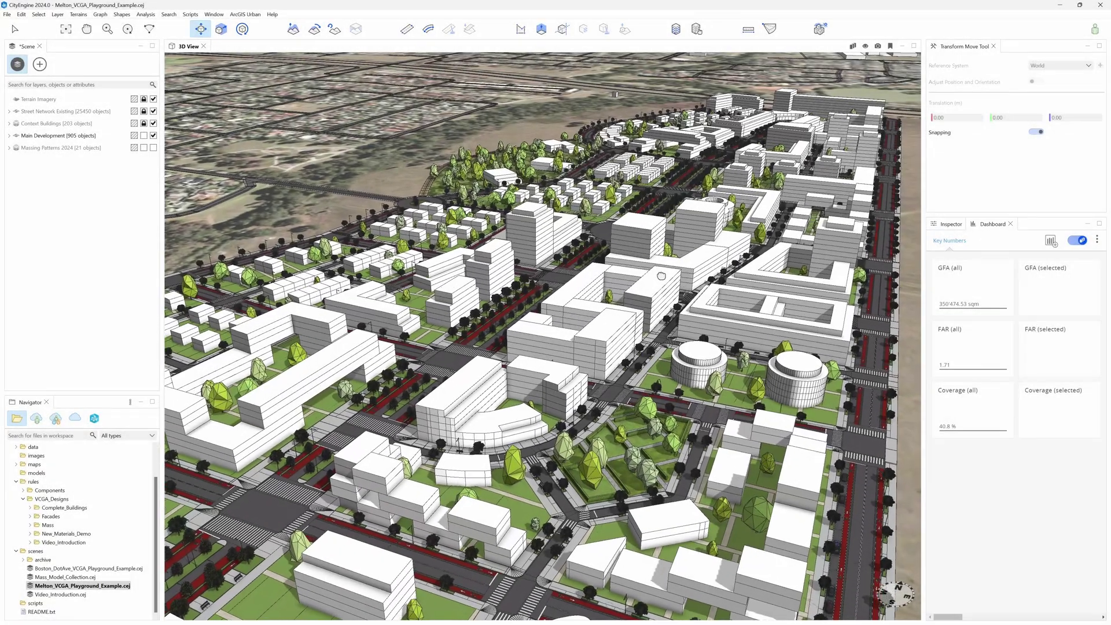
Move the street segment along the low-rise housing block's outer edge outward by -22.23 m in x and -4.42 m in z
{"action": "middle_click_drag", "start_coordinate": [661, 276], "coordinate": [609, 327]}
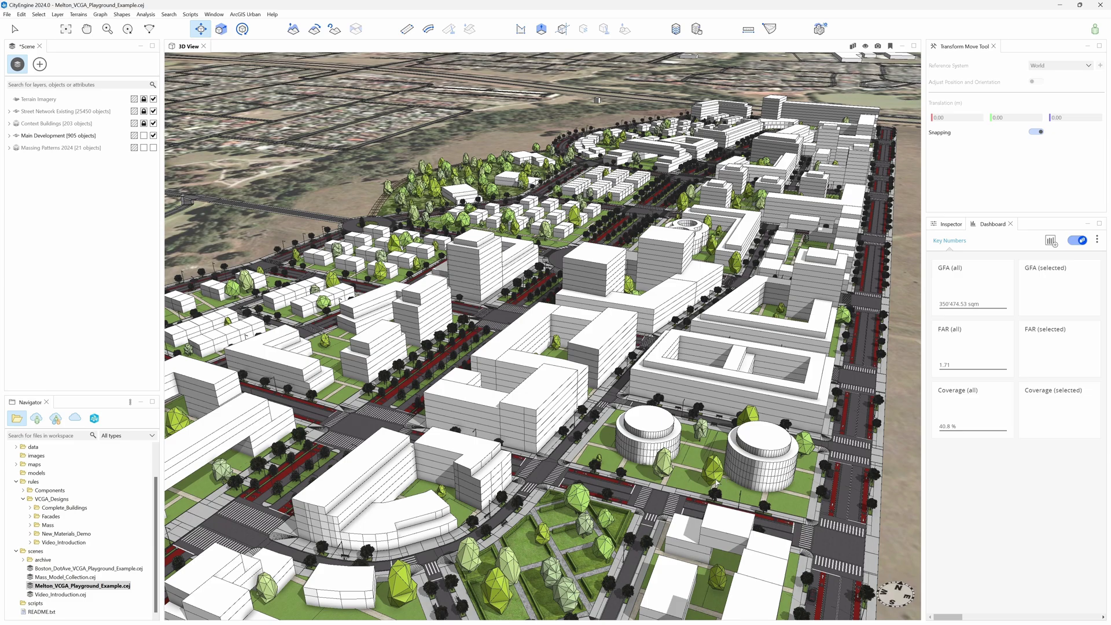
{"action": "mouse_move", "coordinate": [505, 433]}
{"action": "left_mouse_down", "text": "alt"}
{"action": "mouse_move", "coordinate": [529, 427]}
{"action": "mouse_move", "coordinate": [533, 442]}
{"action": "mouse_move", "coordinate": [306, 338]}
{"action": "left_mouse_up", "text": "alt"}
{"action": "scroll", "coordinate": [531, 444], "scroll_direction": "down", "scroll_amount": 6}
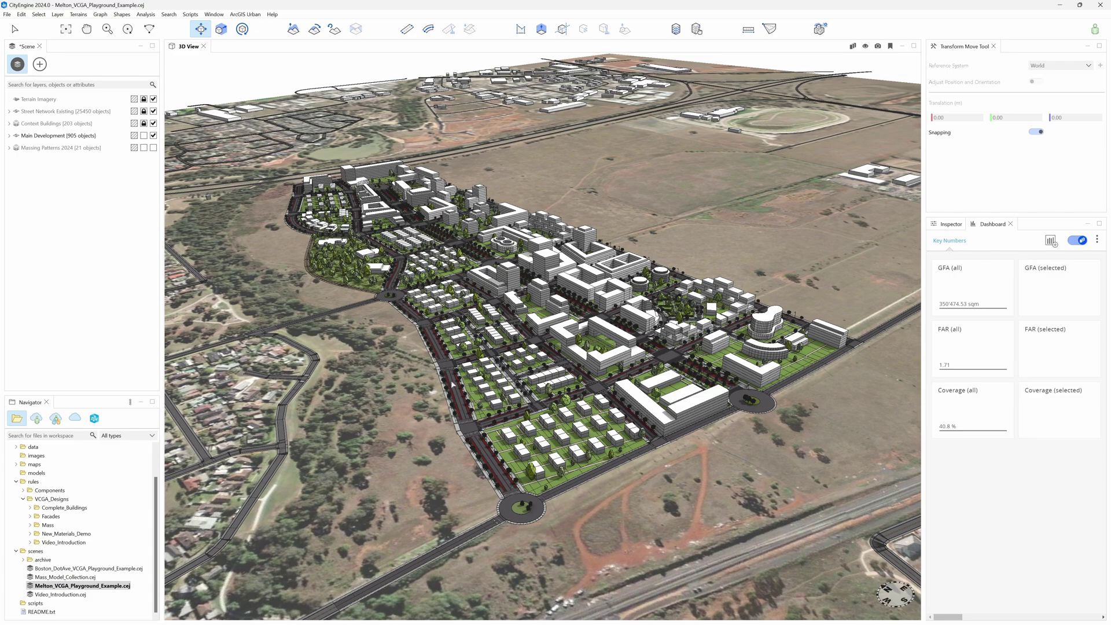
{"action": "left_click", "coordinate": [453, 384]}
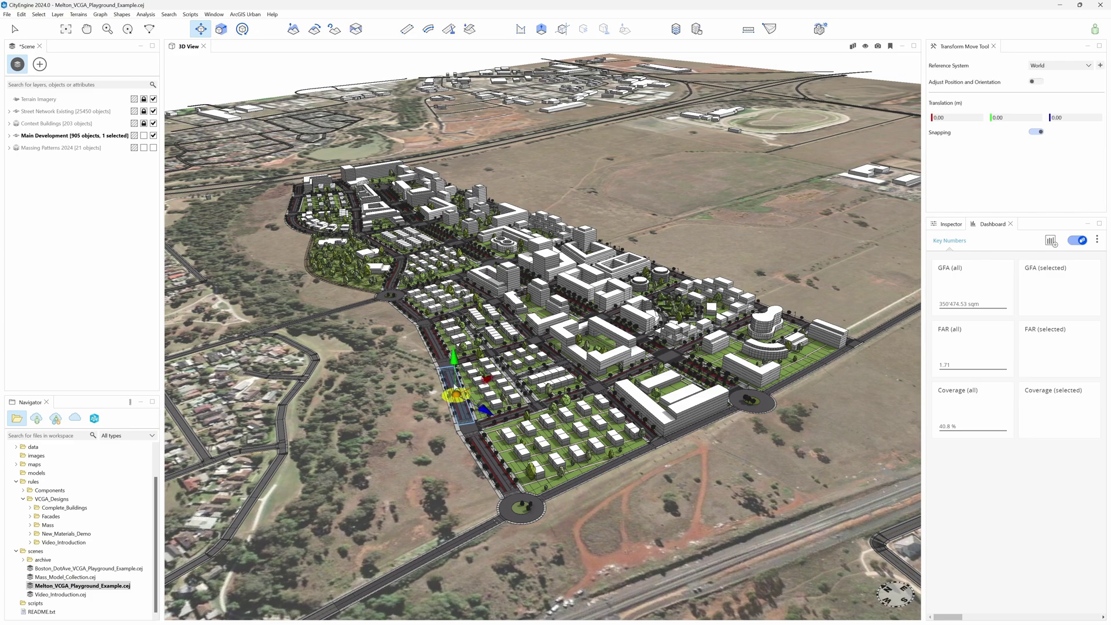
{"action": "mouse_move", "coordinate": [455, 394]}
{"action": "left_mouse_down"}
{"action": "mouse_move", "coordinate": [468, 399]}
{"action": "mouse_move", "coordinate": [436, 400]}
{"action": "left_mouse_up"}
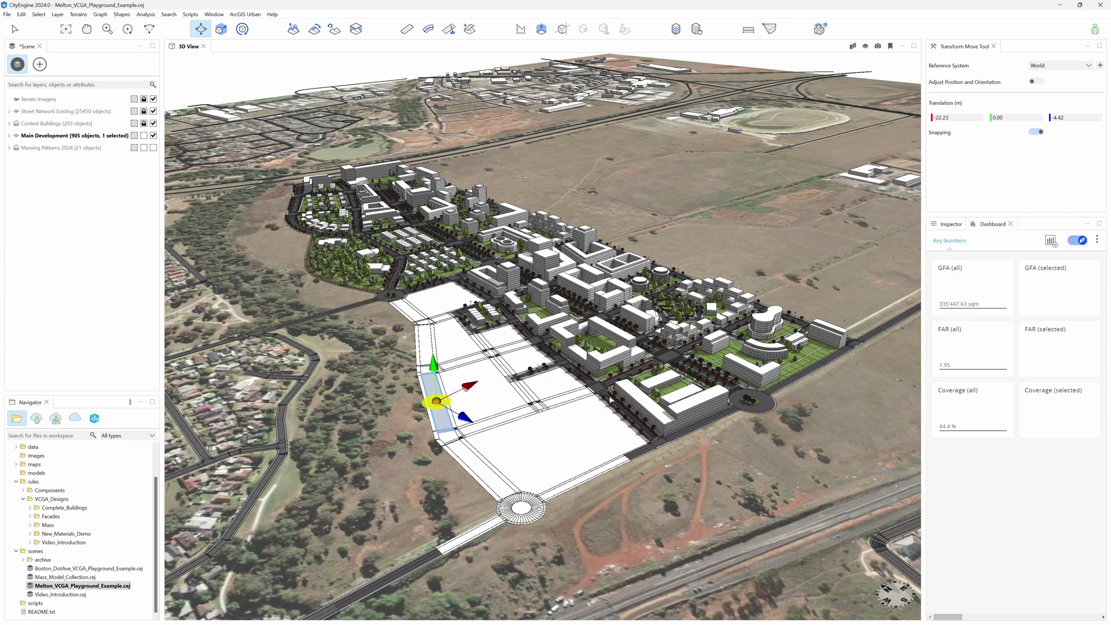
Check the GFA, FAR and coverage of the housing block beside the moved street, and undo the street move
{"action": "left_click", "coordinate": [502, 396]}
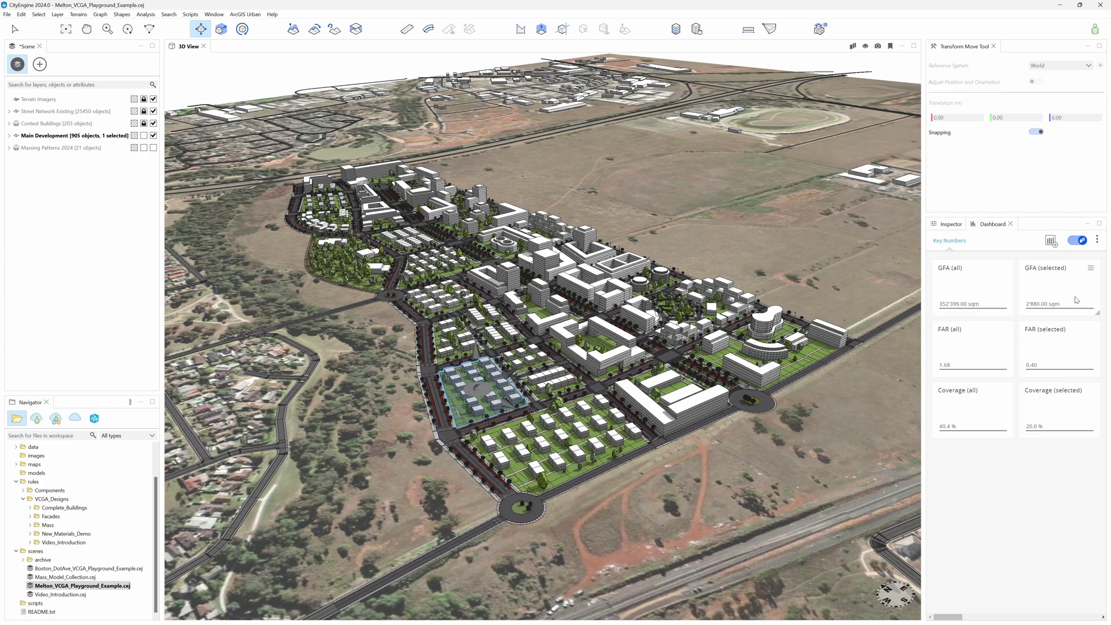
{"action": "mouse_move", "coordinate": [1051, 354]}
{"action": "key", "text": "ctrl+z"}
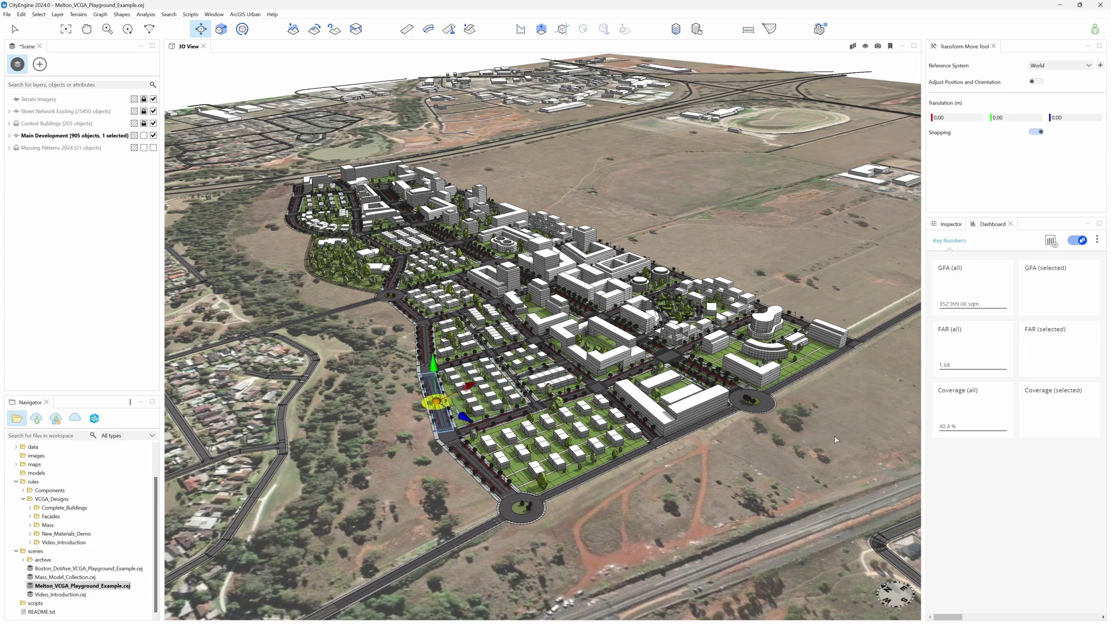
{"action": "key", "text": "ctrl+z"}
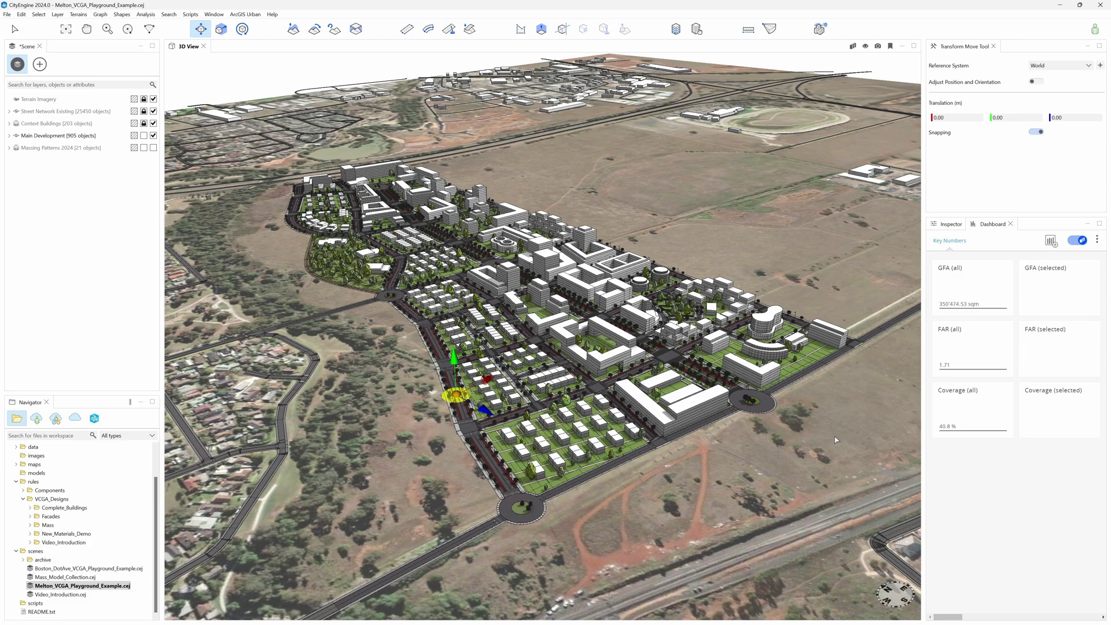
Maximize the 3D view with nothing selected and turn off the wireframe overlay on the whole development
{"action": "key", "text": "ctrl+m"}
{"action": "key", "text": "z"}
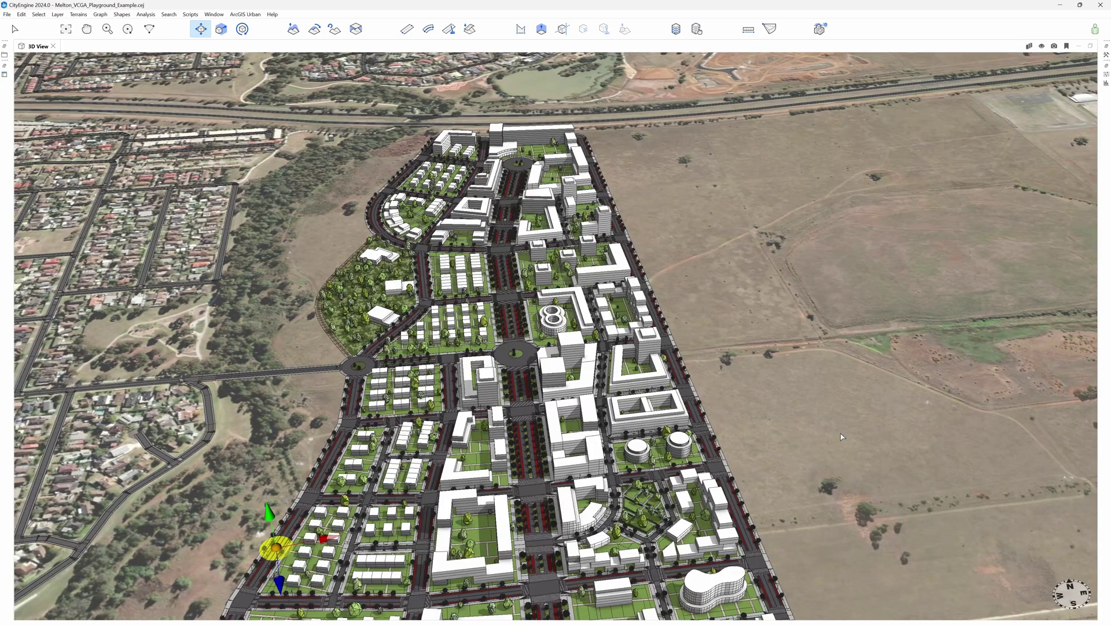
{"action": "left_click", "coordinate": [834, 440]}
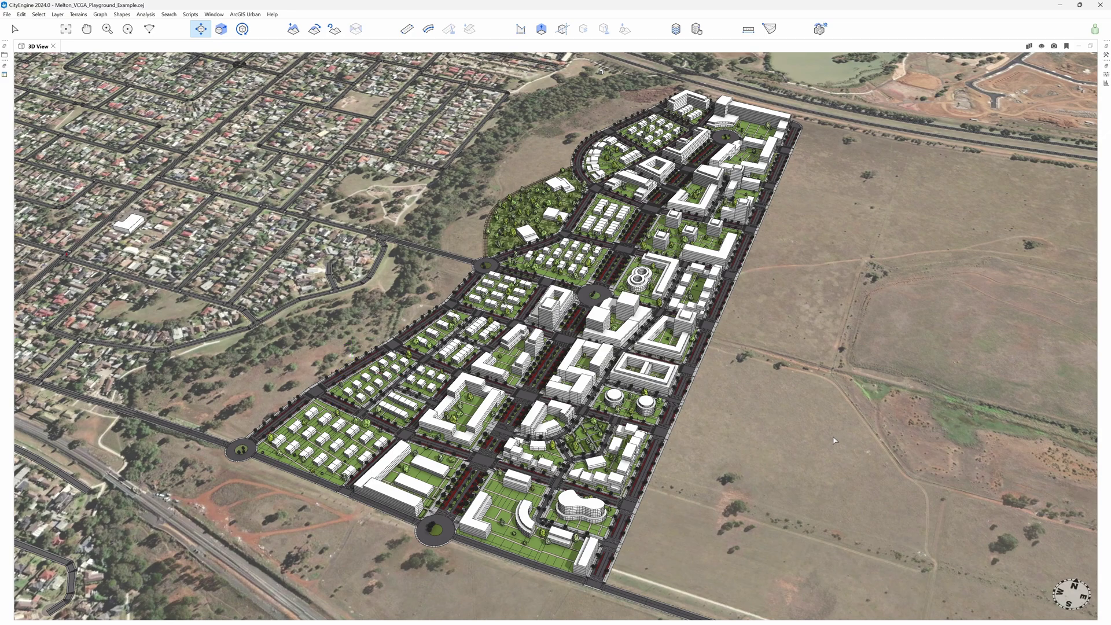
{"action": "key", "text": "7"}
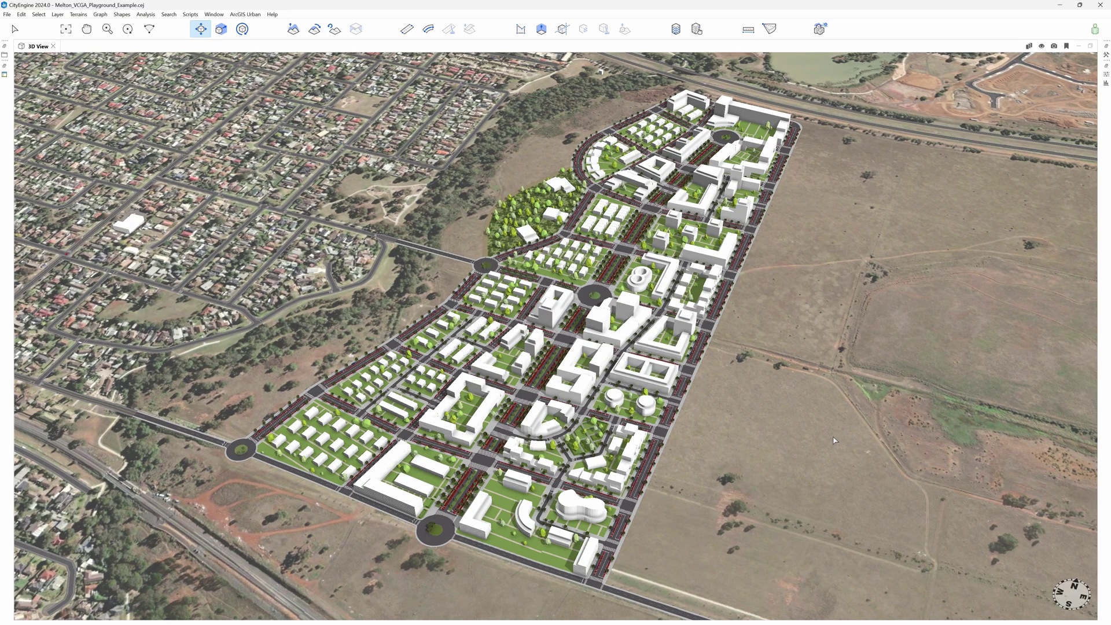